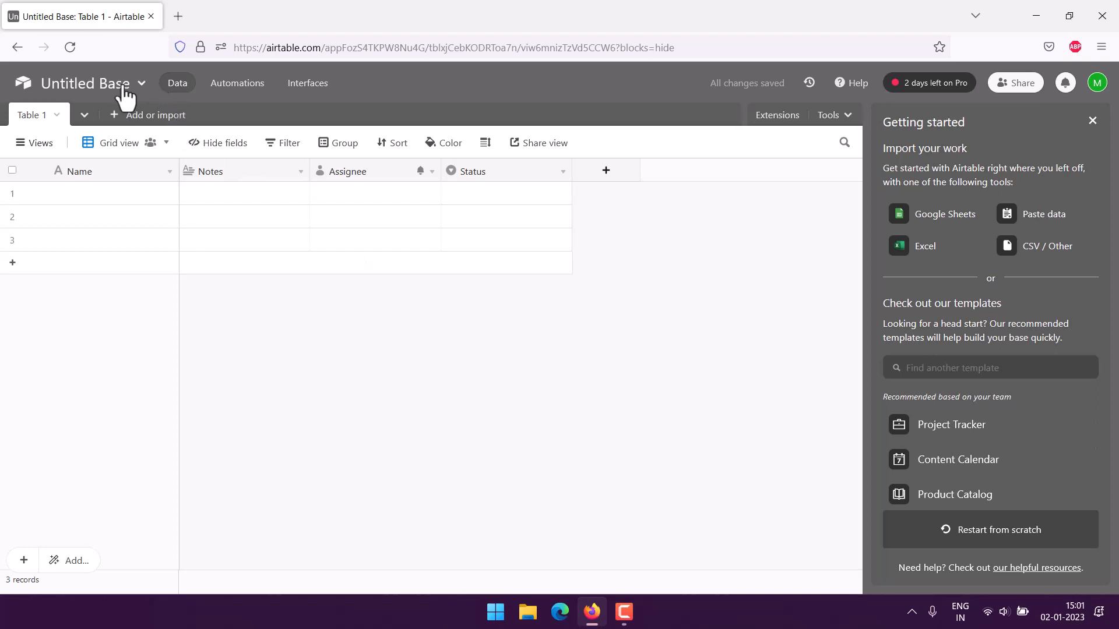
Step: Delete the Status, Assignee and Notes fields from the table
{"action": "left_click", "coordinate": [562, 172]}
{"action": "scroll", "coordinate": [476, 460], "scroll_direction": "down", "scroll_amount": 1}
{"action": "left_click", "coordinate": [485, 556]}
{"action": "left_click", "coordinate": [431, 172]}
{"action": "scroll", "coordinate": [392, 507], "scroll_direction": "down", "scroll_amount": 1}
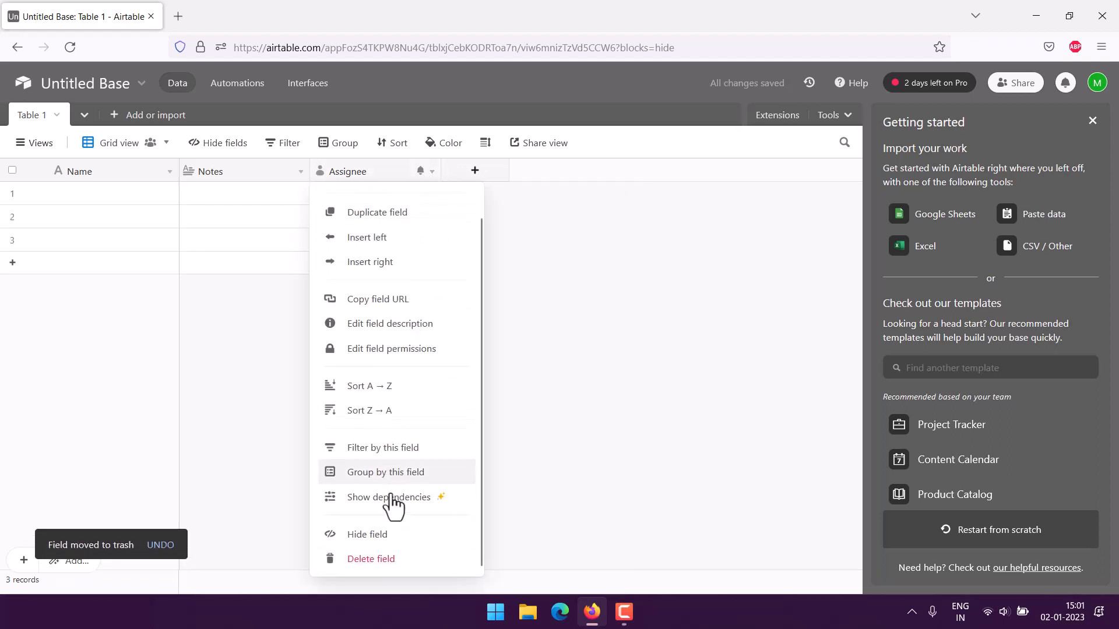
{"action": "left_click", "coordinate": [373, 561]}
{"action": "left_click", "coordinate": [301, 172]}
{"action": "scroll", "coordinate": [270, 389], "scroll_direction": "down", "scroll_amount": 1}
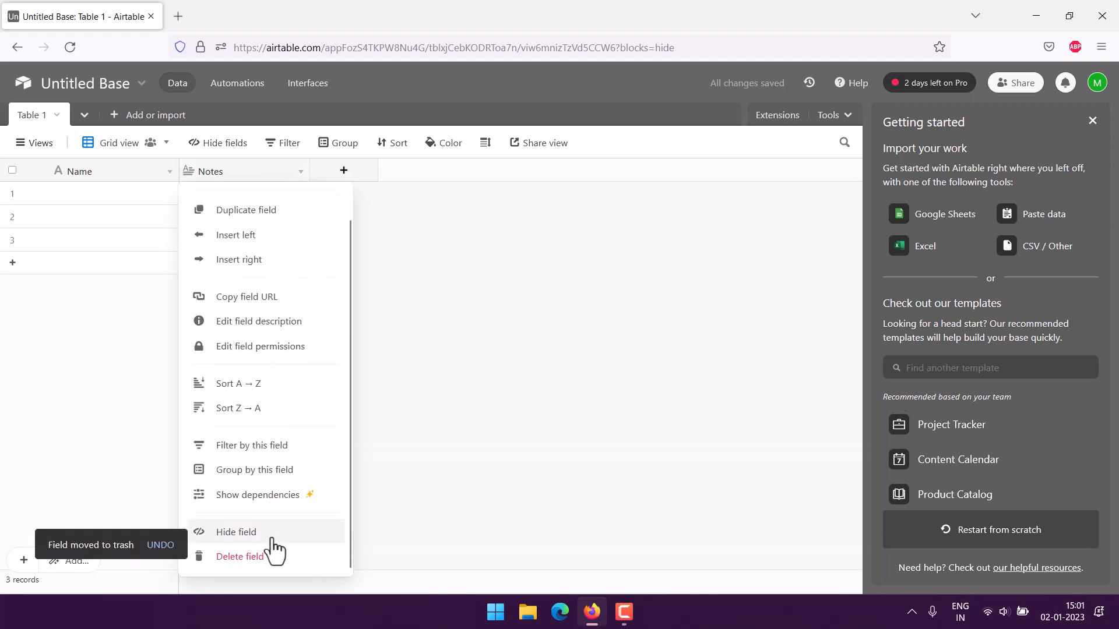
{"action": "left_click", "coordinate": [275, 563]}
Step: Rename the primary Name field to No, change its type to Autonumber, and narrow its column
{"action": "left_click", "coordinate": [169, 171]}
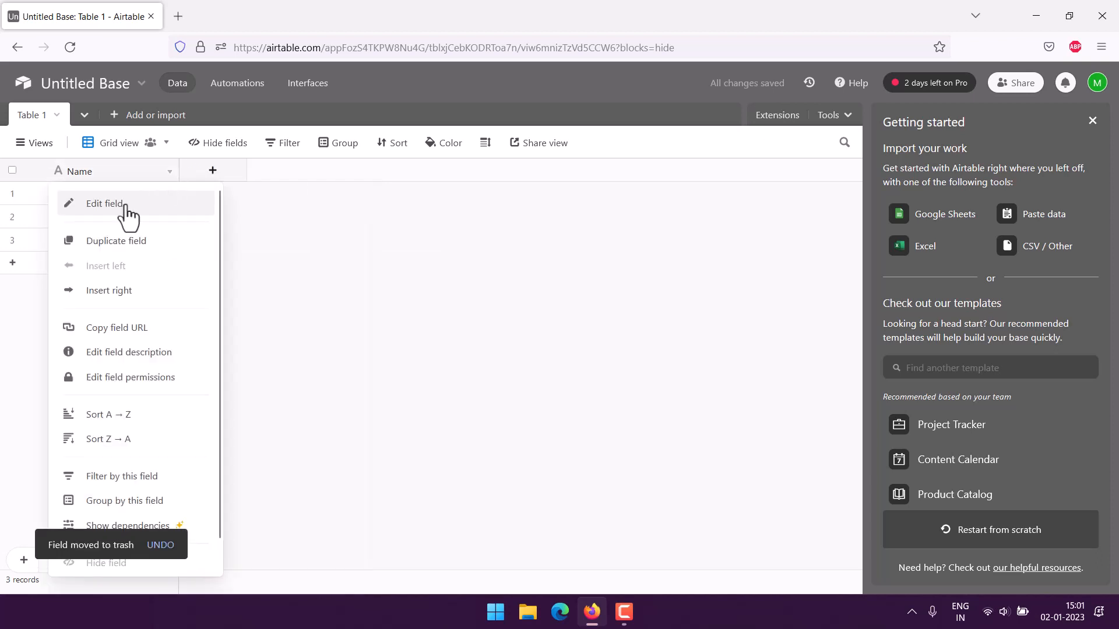
{"action": "left_click", "coordinate": [120, 208]}
{"action": "left_click", "coordinate": [182, 216]}
{"action": "key", "text": "ctrl+a"}
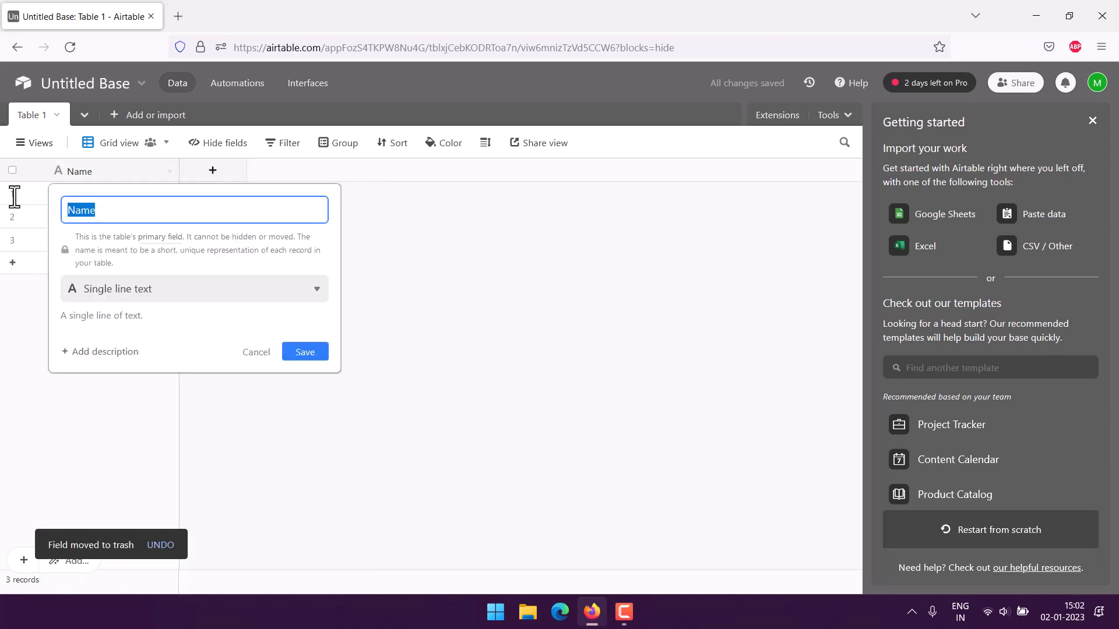
{"action": "type", "text": "No"}
{"action": "left_click", "coordinate": [135, 289]}
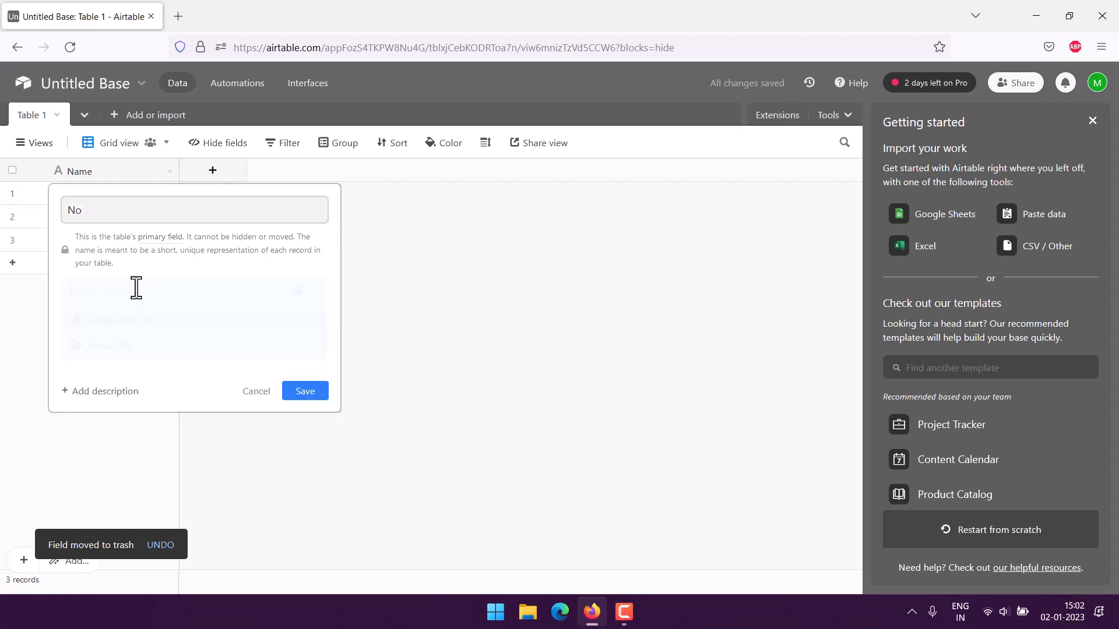
{"action": "scroll", "coordinate": [210, 354], "scroll_direction": "down", "scroll_amount": 5}
{"action": "left_click", "coordinate": [133, 405]}
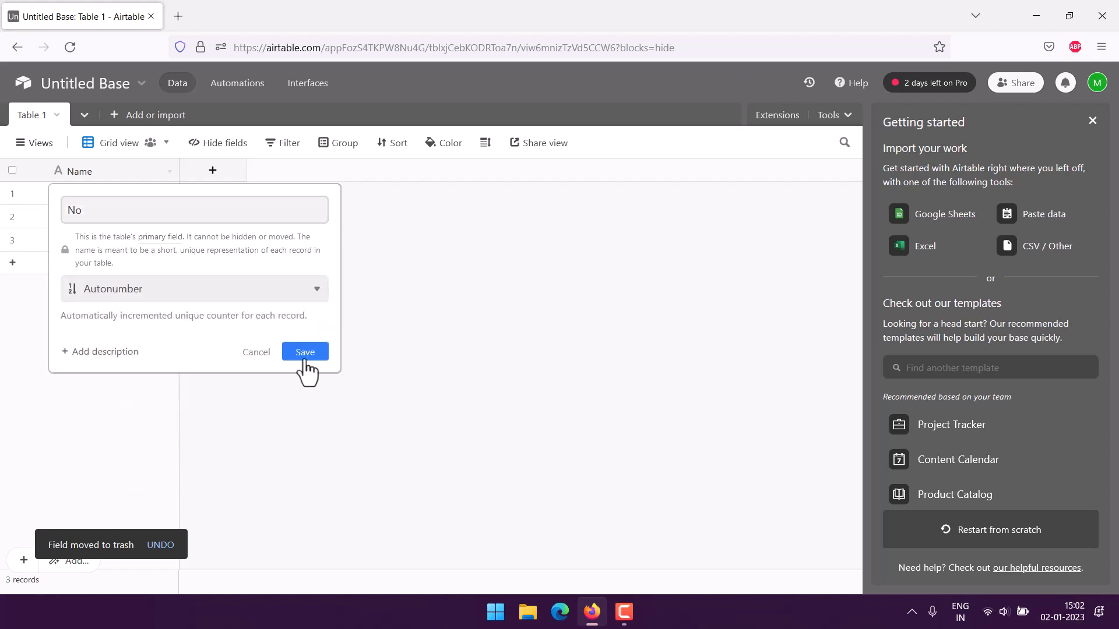
{"action": "left_click", "coordinate": [305, 352]}
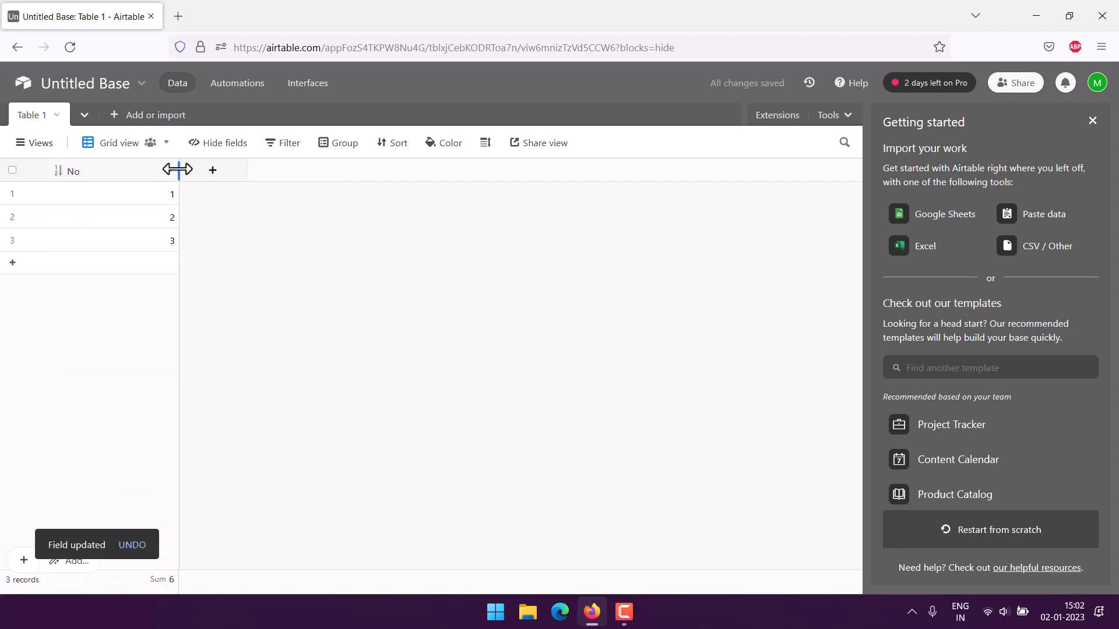
{"action": "left_click_drag", "start_coordinate": [178, 170], "coordinate": [104, 170]}
Step: Rename the untitled base as Sales Report Tracker
{"action": "left_click", "coordinate": [141, 84]}
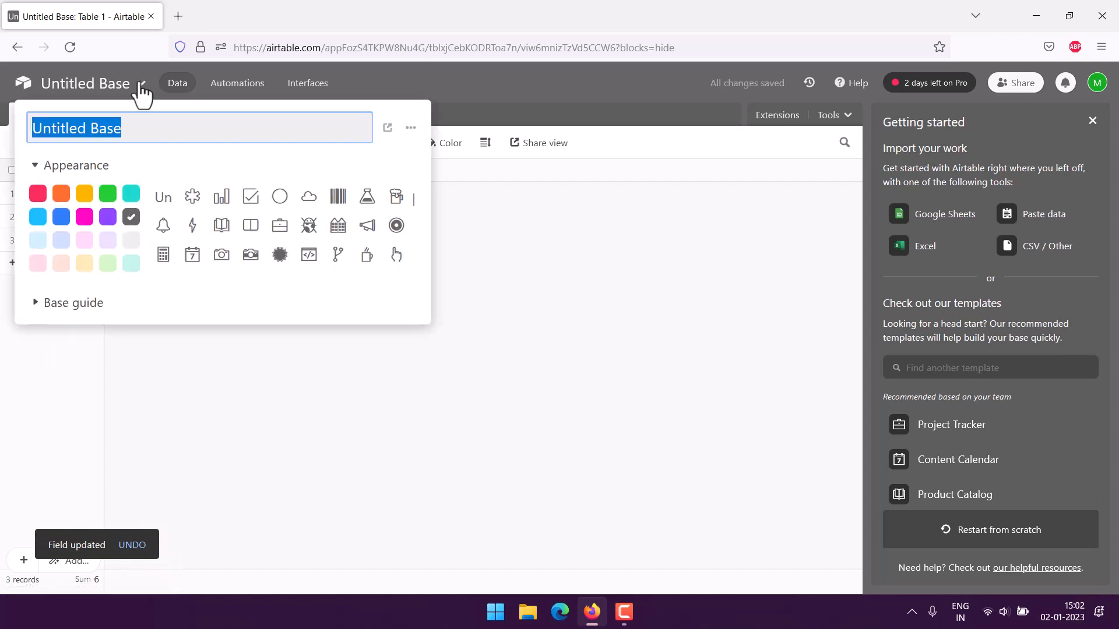
{"action": "left_click_drag", "start_coordinate": [122, 128], "coordinate": [29, 129]}
{"action": "type", "text": "Sales R"}
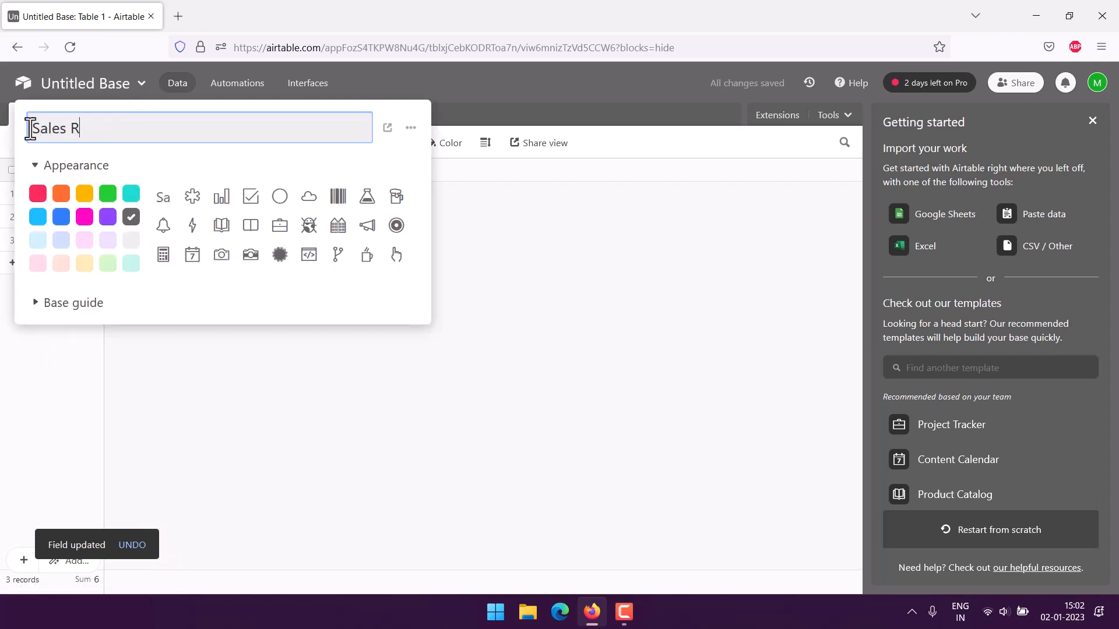
{"action": "type", "text": "eport Trac"}
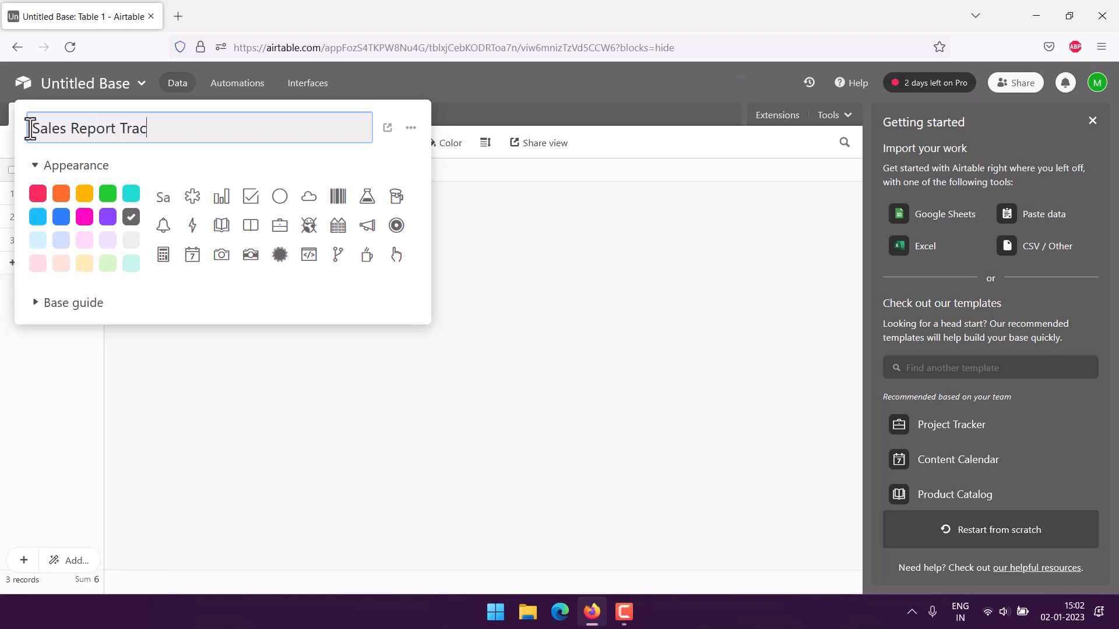
{"action": "type", "text": "ker"}
Step: Try out several pale colors for the base's appearance
{"action": "left_click", "coordinate": [62, 243]}
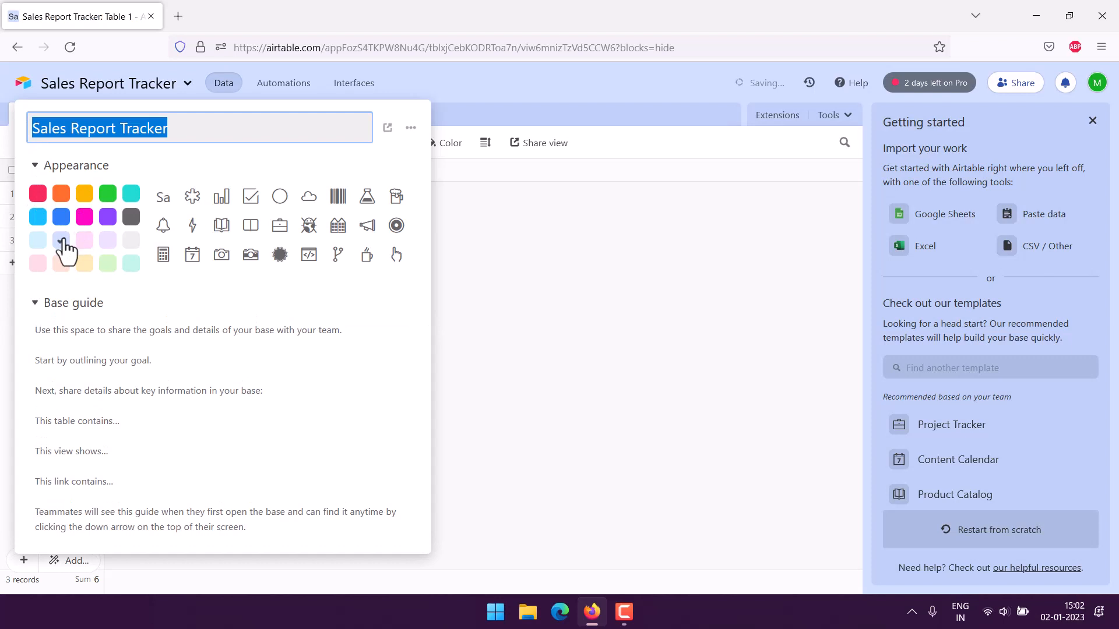
{"action": "left_click", "coordinate": [38, 242]}
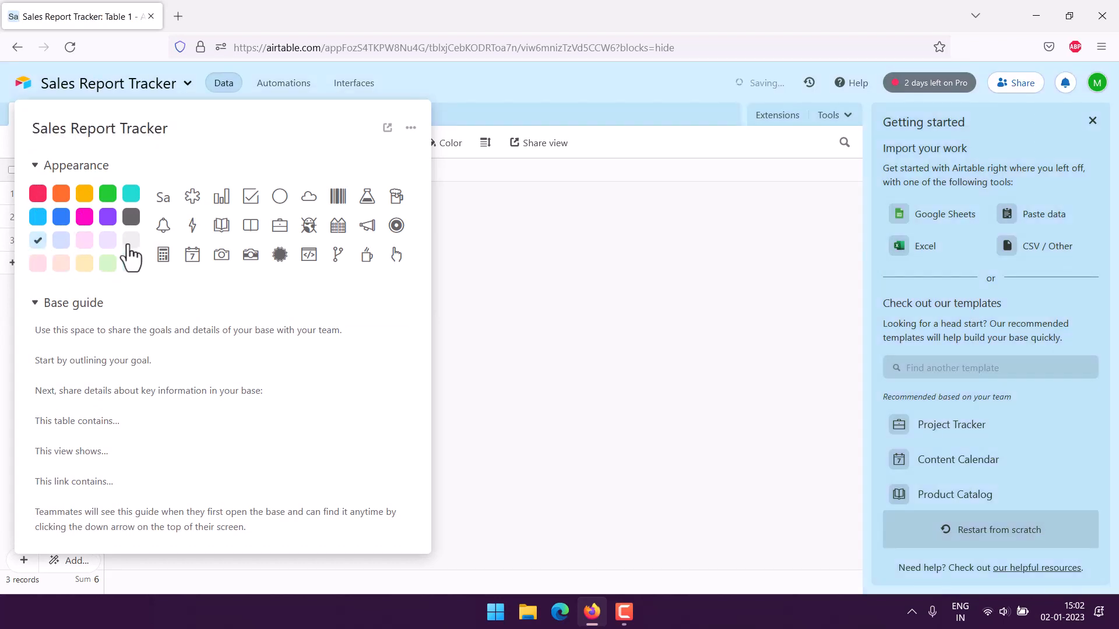
{"action": "left_click", "coordinate": [38, 263]}
{"action": "left_click", "coordinate": [108, 265]}
Step: Set the base's color to the bright yellow-orange and close the appearance settings
{"action": "left_click", "coordinate": [84, 194]}
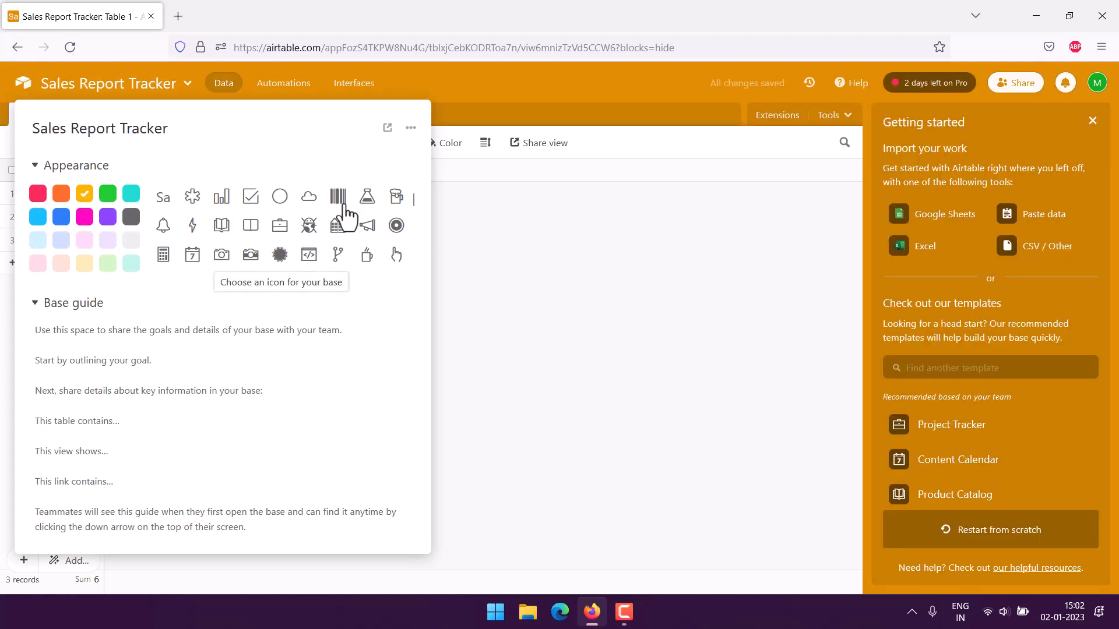
{"action": "left_click", "coordinate": [526, 254]}
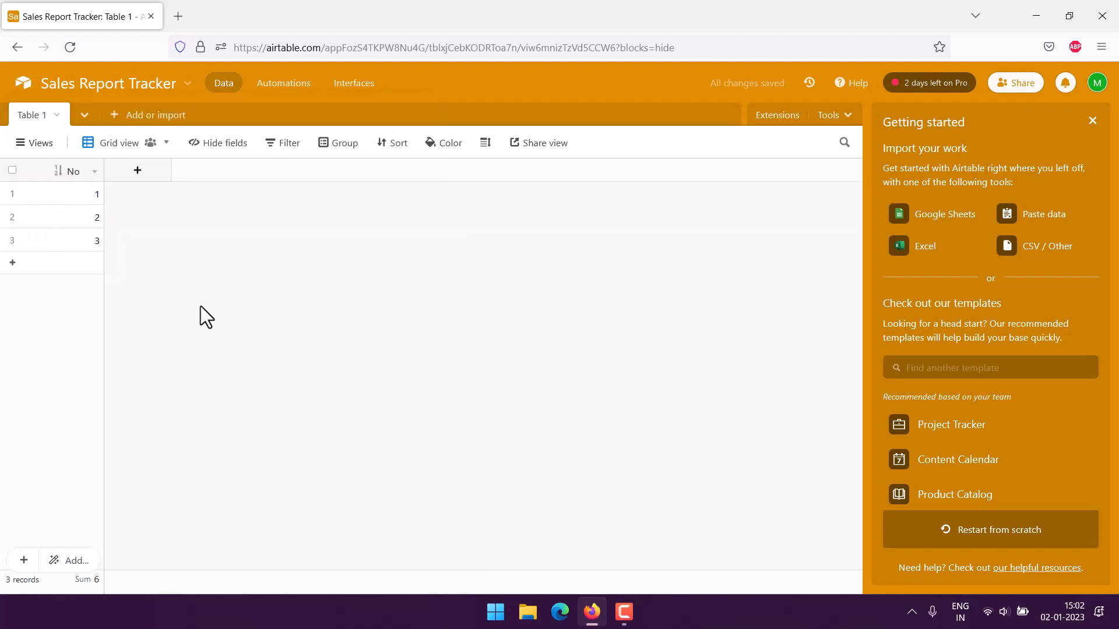
Step: Start a new field named Product with the Multiple select type
{"action": "left_click", "coordinate": [138, 173]}
{"action": "type", "text": "P"}
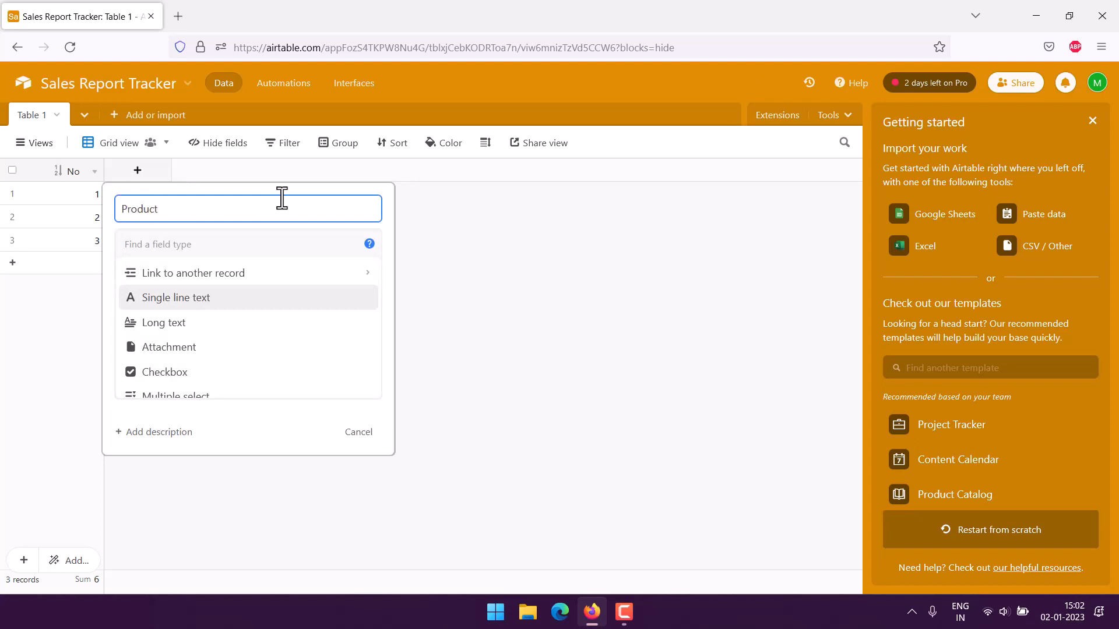
{"action": "type", "text": "roduct"}
{"action": "scroll", "coordinate": [200, 312], "scroll_direction": "down", "scroll_amount": 3}
{"action": "left_click", "coordinate": [194, 320]}
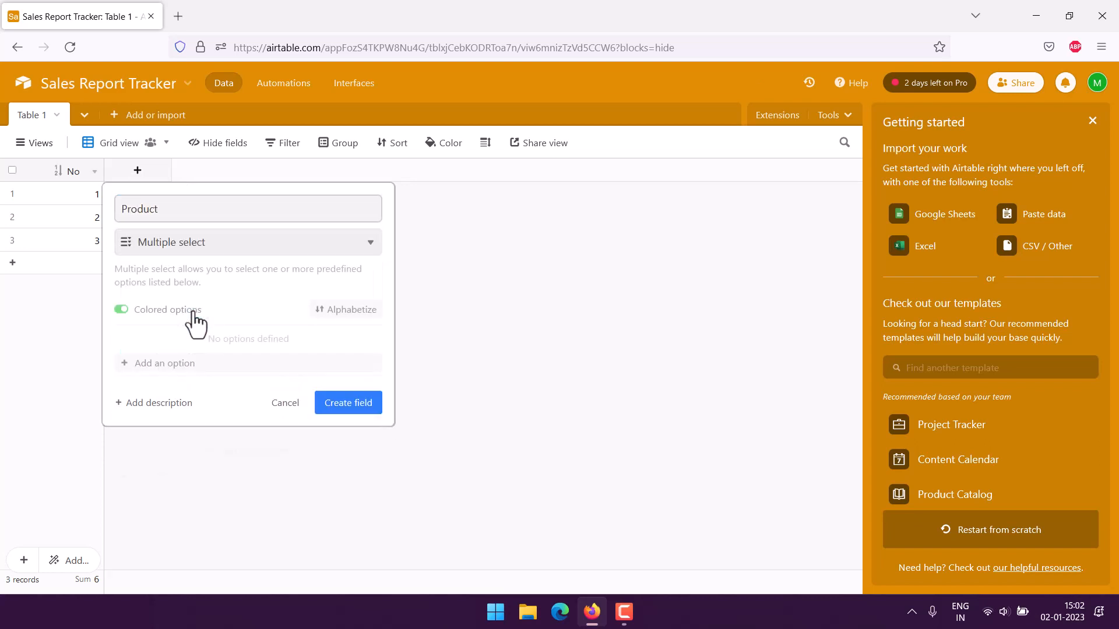
Step: Add the options Product 1, Product 2, Product 3 and Product 4, and create the Product field
{"action": "left_click", "coordinate": [186, 363]}
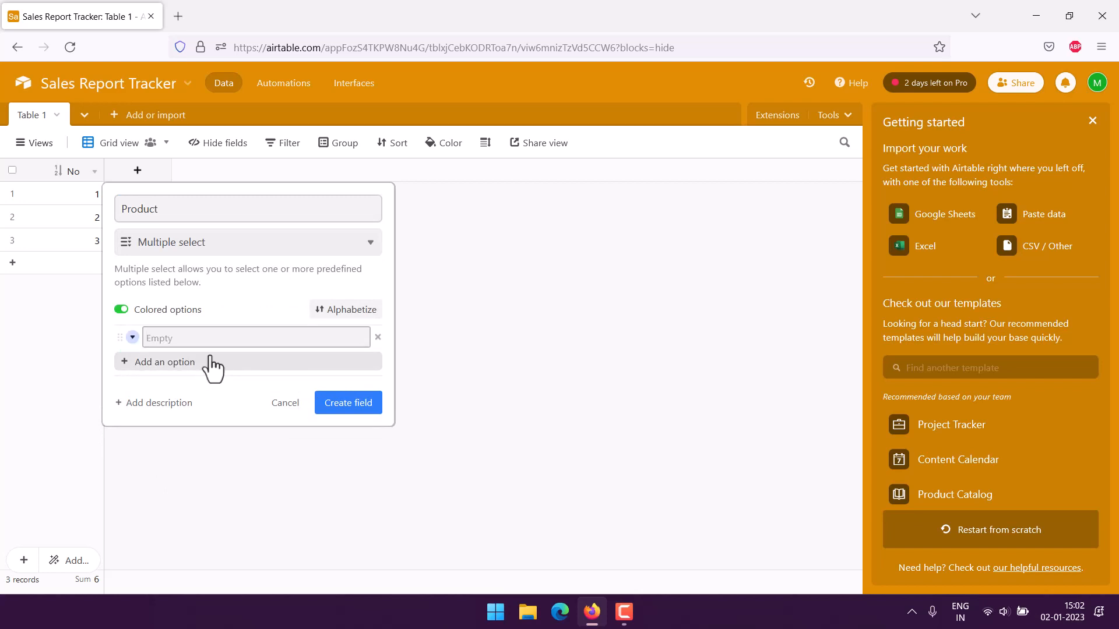
{"action": "type", "text": "Product 1"}
{"action": "left_click", "coordinate": [211, 365]}
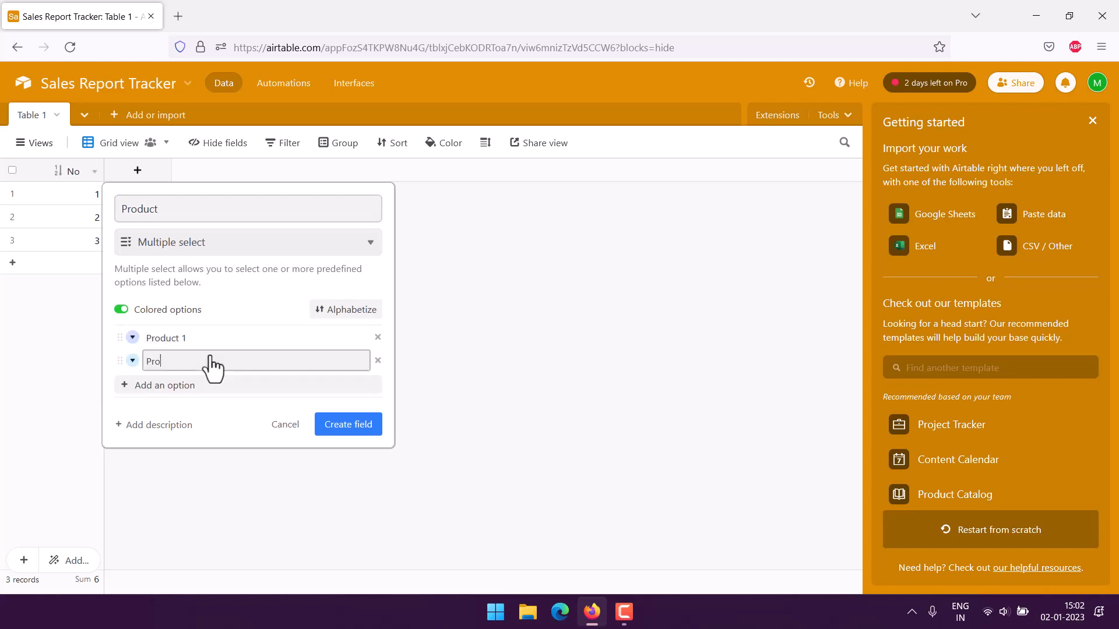
{"action": "left_click", "coordinate": [204, 385]}
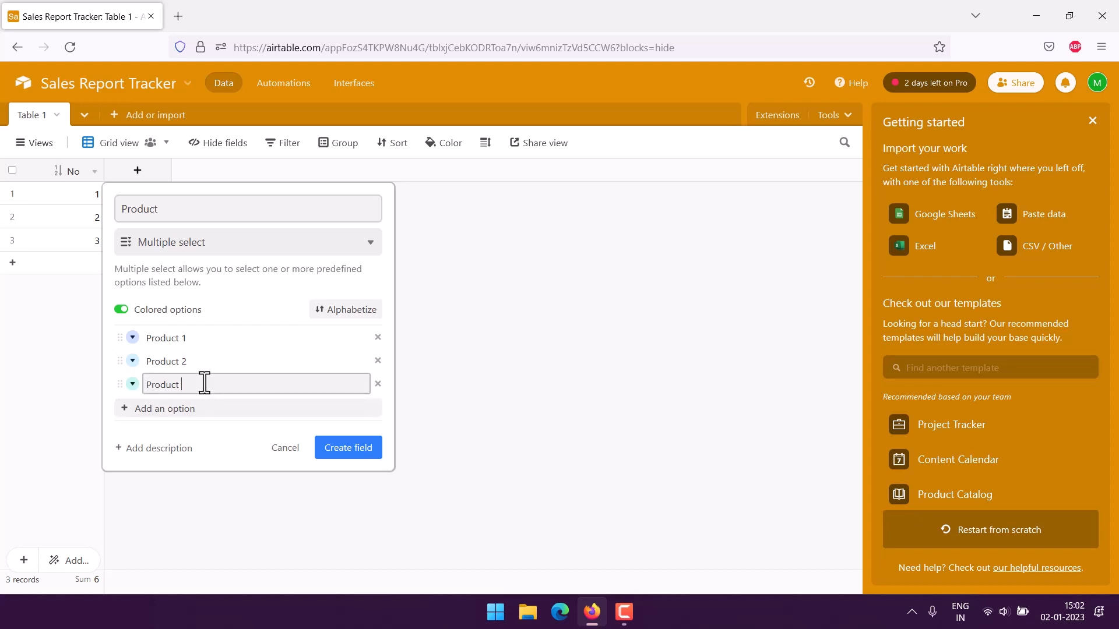
{"action": "left_click", "coordinate": [189, 408]}
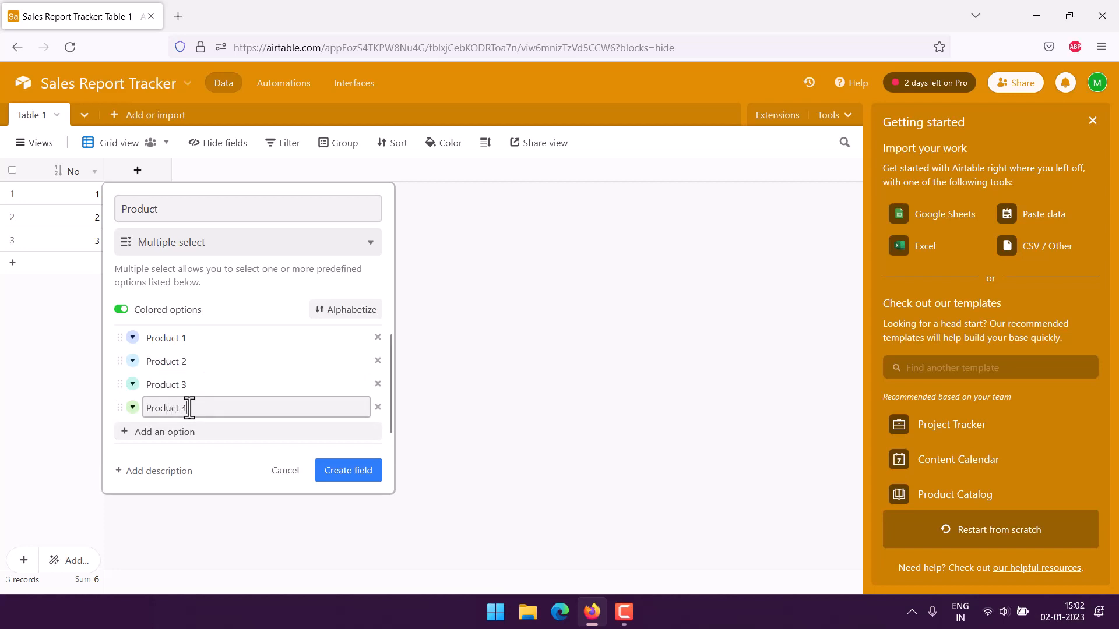
{"action": "left_click", "coordinate": [347, 477]}
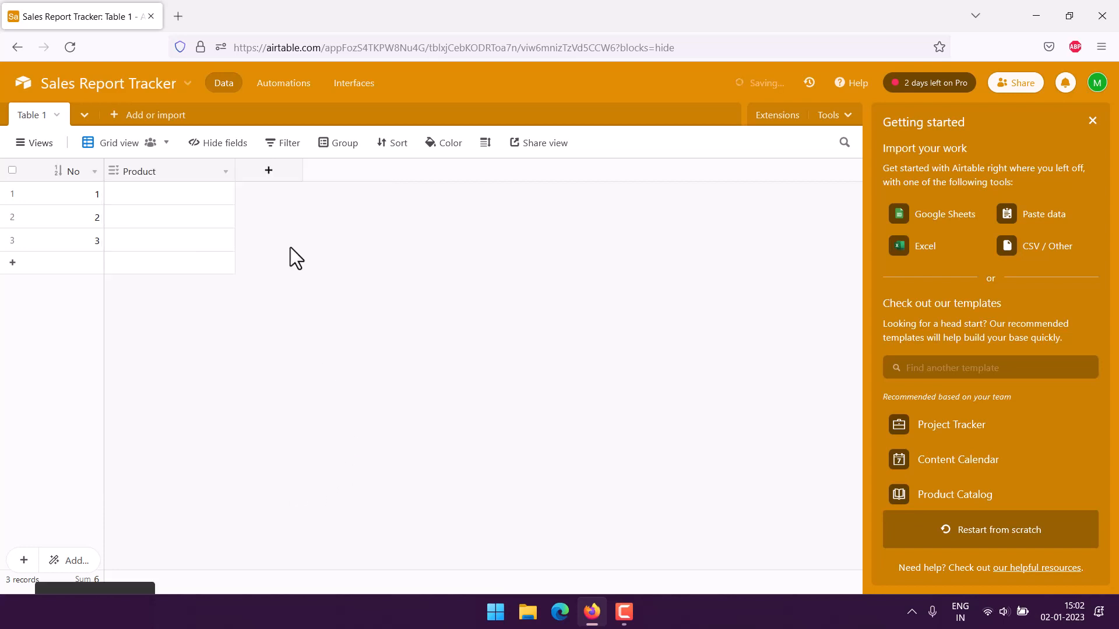
Step: Start a new Multiple select field named Customer after the Product field
{"action": "left_click", "coordinate": [281, 175]}
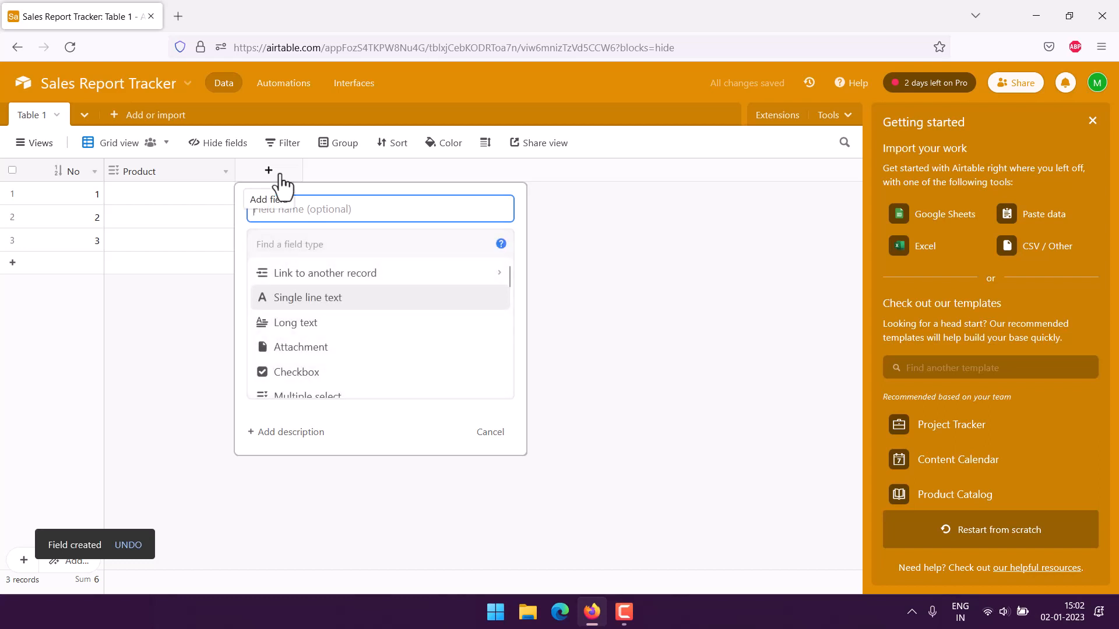
{"action": "scroll", "coordinate": [343, 358], "scroll_direction": "down", "scroll_amount": 3}
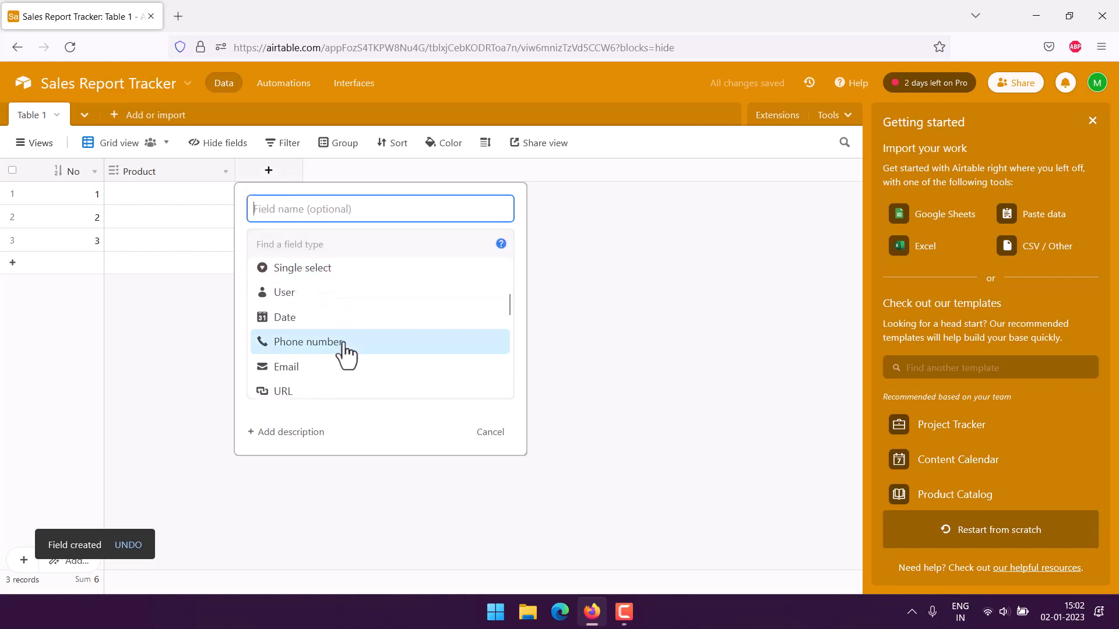
{"action": "scroll", "coordinate": [343, 350], "scroll_direction": "up", "scroll_amount": 1}
{"action": "left_click", "coordinate": [323, 321]}
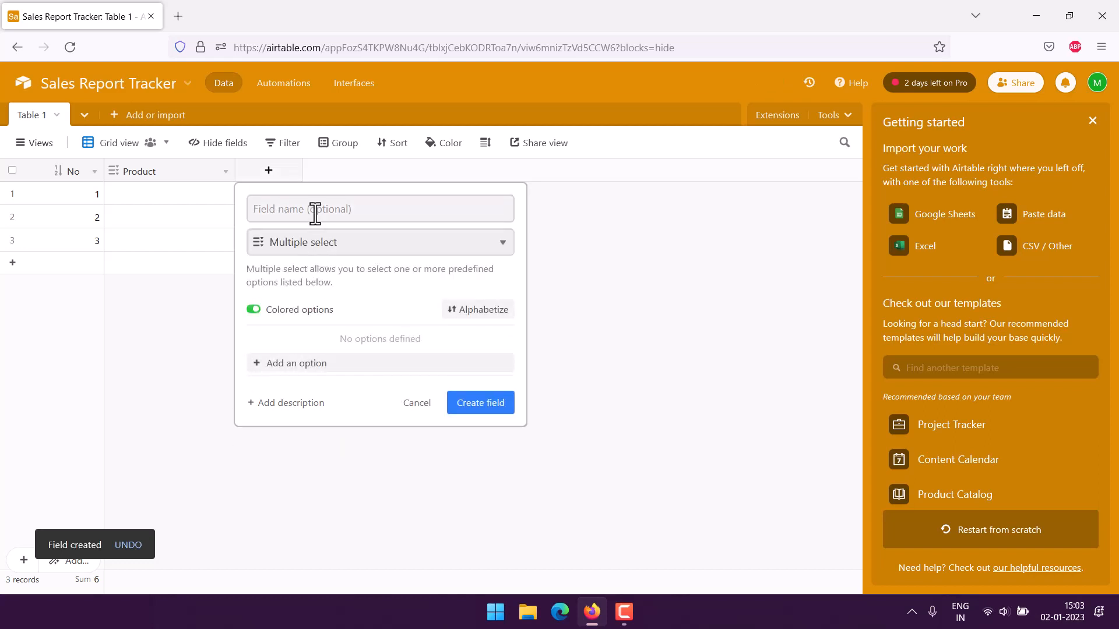
{"action": "type", "text": "Customer"}
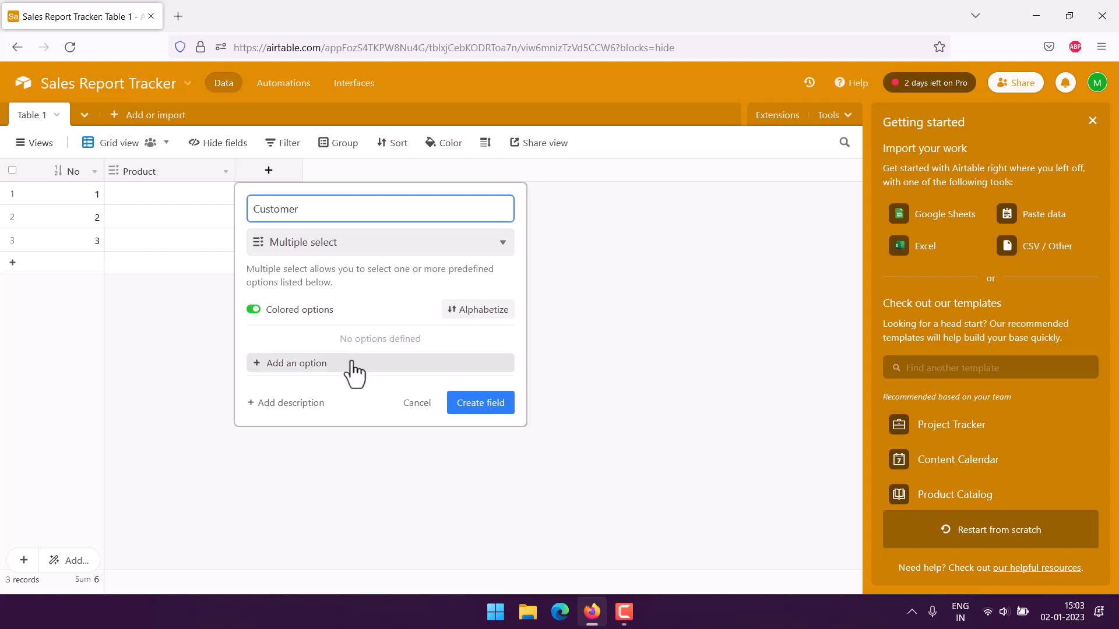
Step: Add the options Customer 1, Customer 2, Customer 3 and Customer 4, and create the Customer field
{"action": "left_click", "coordinate": [396, 363]}
{"action": "type", "text": "Customer 1"}
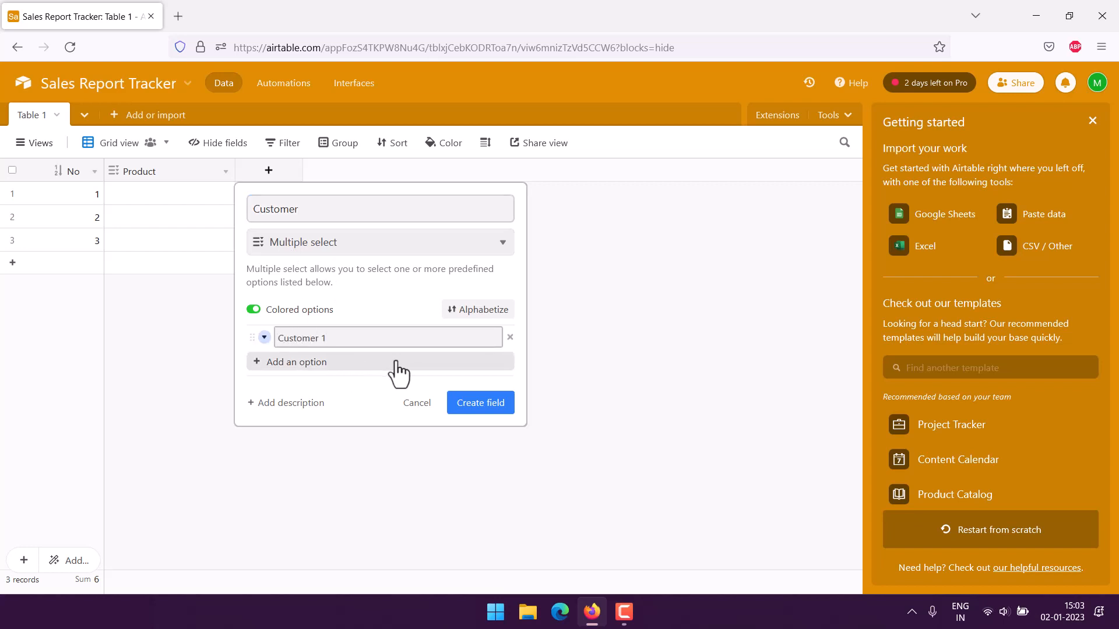
{"action": "left_click", "coordinate": [396, 363]}
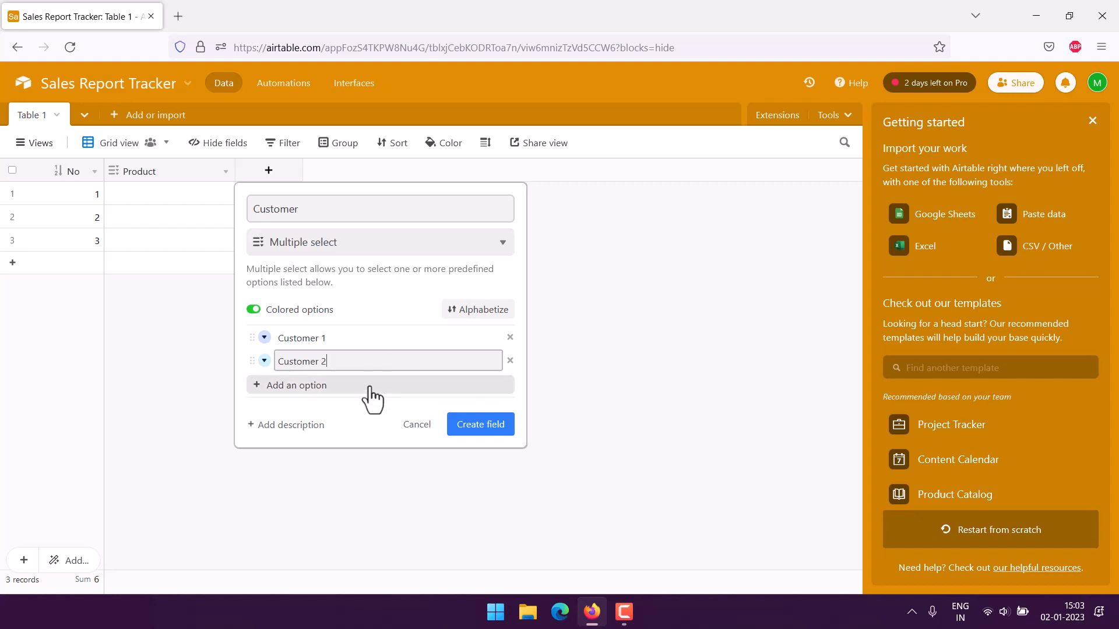
{"action": "left_click", "coordinate": [369, 386]}
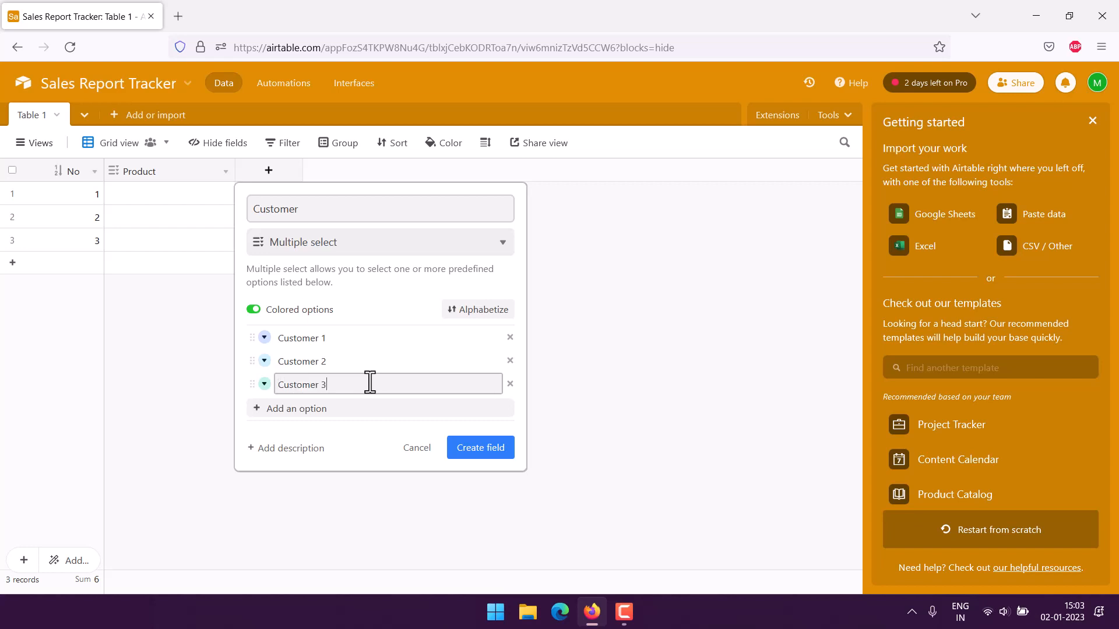
{"action": "left_click", "coordinate": [343, 407]}
{"action": "type", "text": "C"}
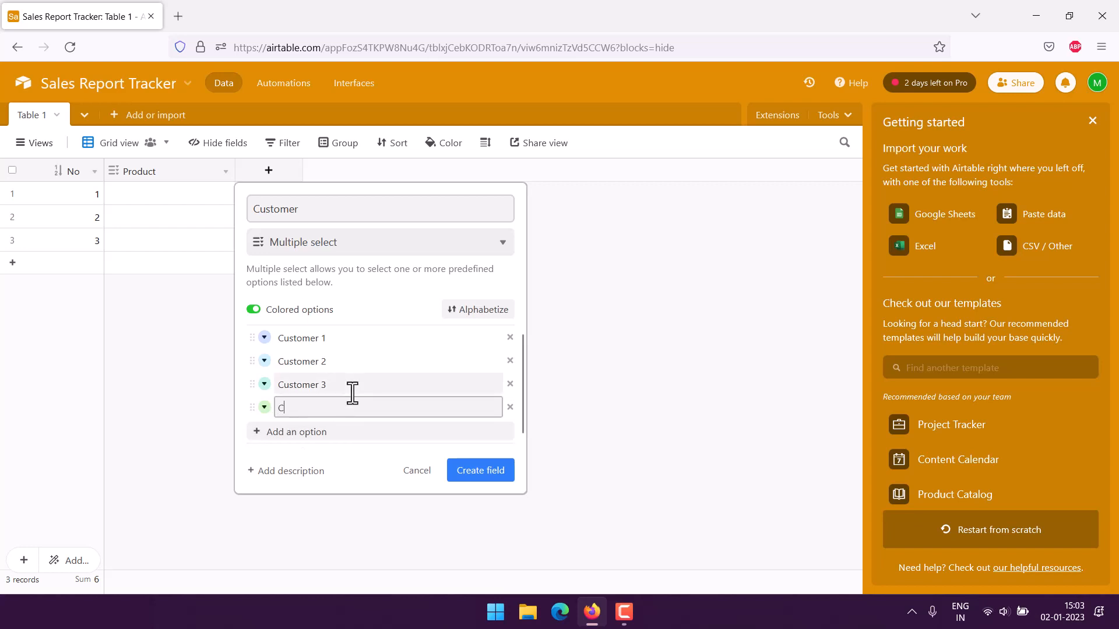
{"action": "type", "text": "ustomer 4"}
{"action": "left_click", "coordinate": [333, 431]}
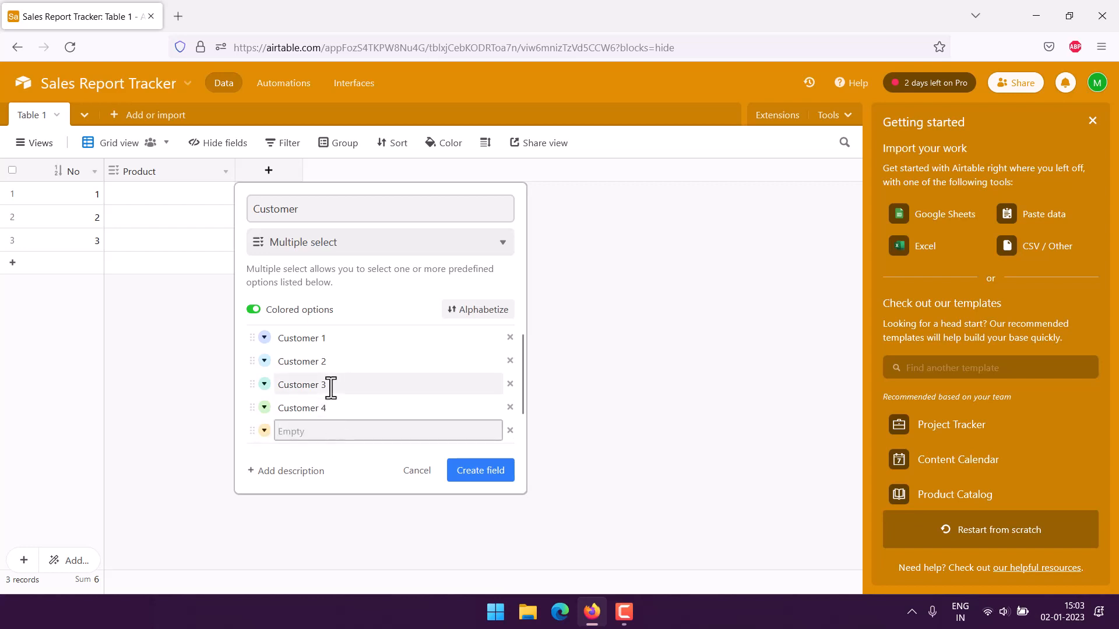
{"action": "left_click", "coordinate": [476, 471]}
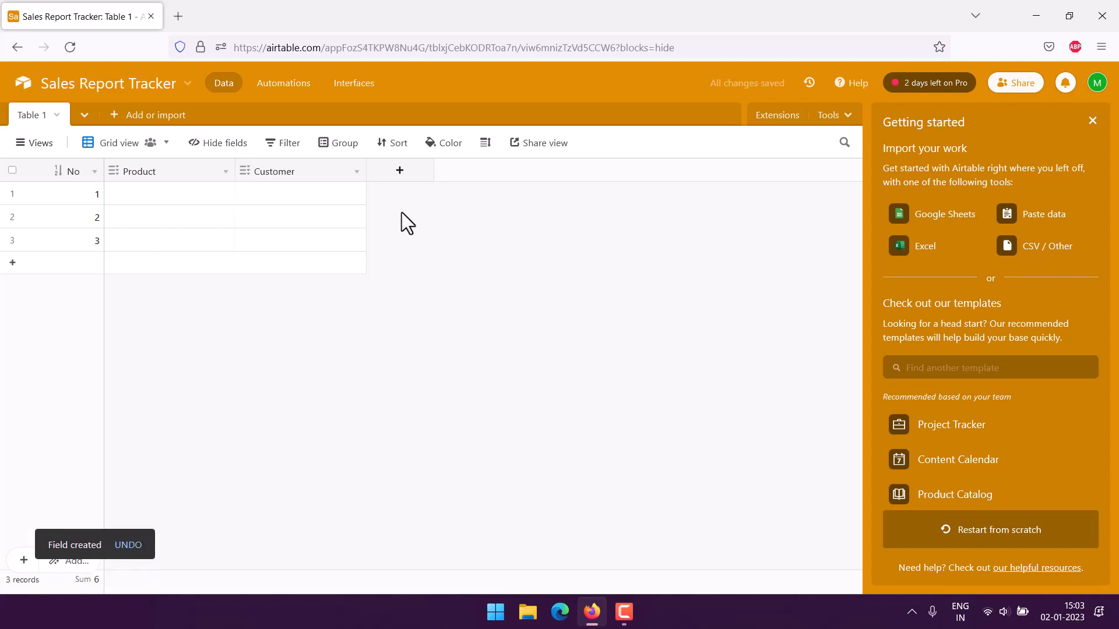
Step: Start a new Number field named Q1 after the Customer field
{"action": "left_click", "coordinate": [400, 172]}
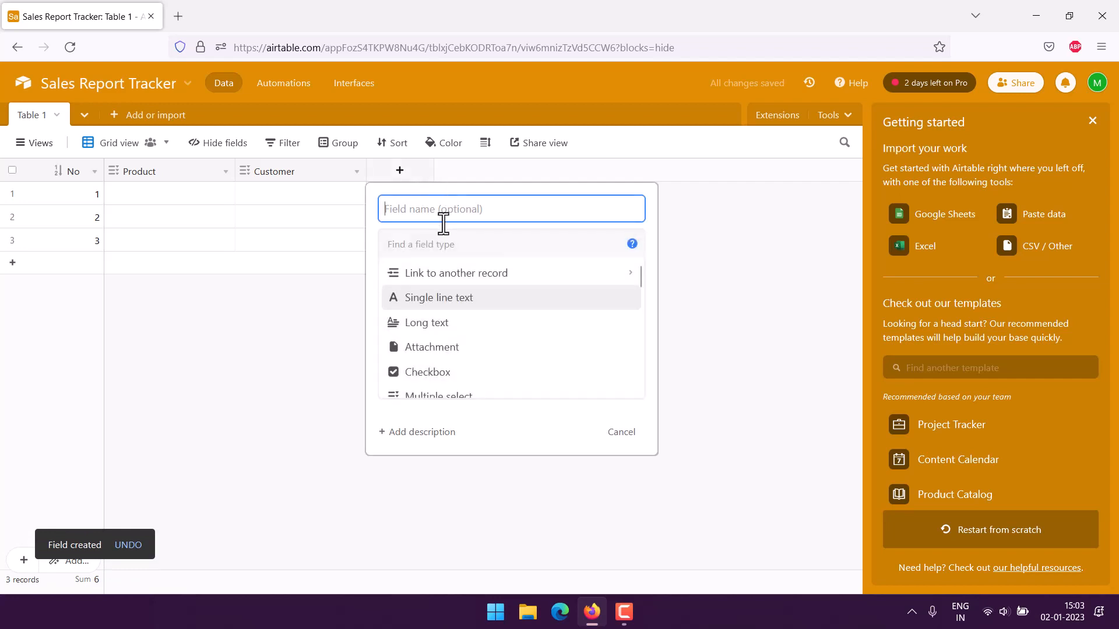
{"action": "type", "text": "Q1"}
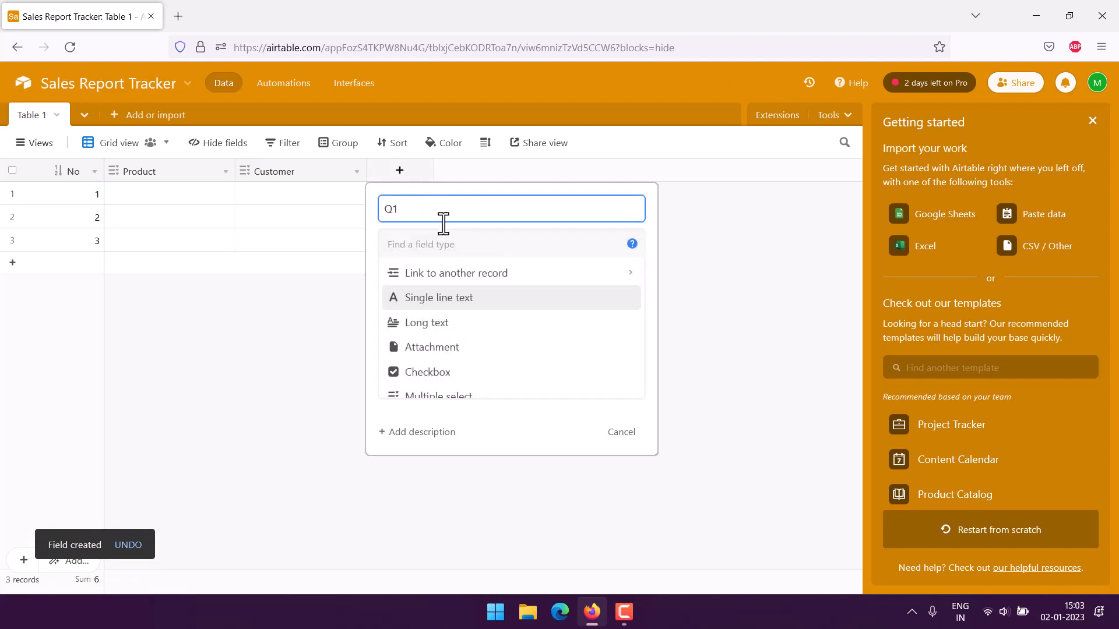
{"action": "scroll", "coordinate": [487, 324], "scroll_direction": "down", "scroll_amount": 4}
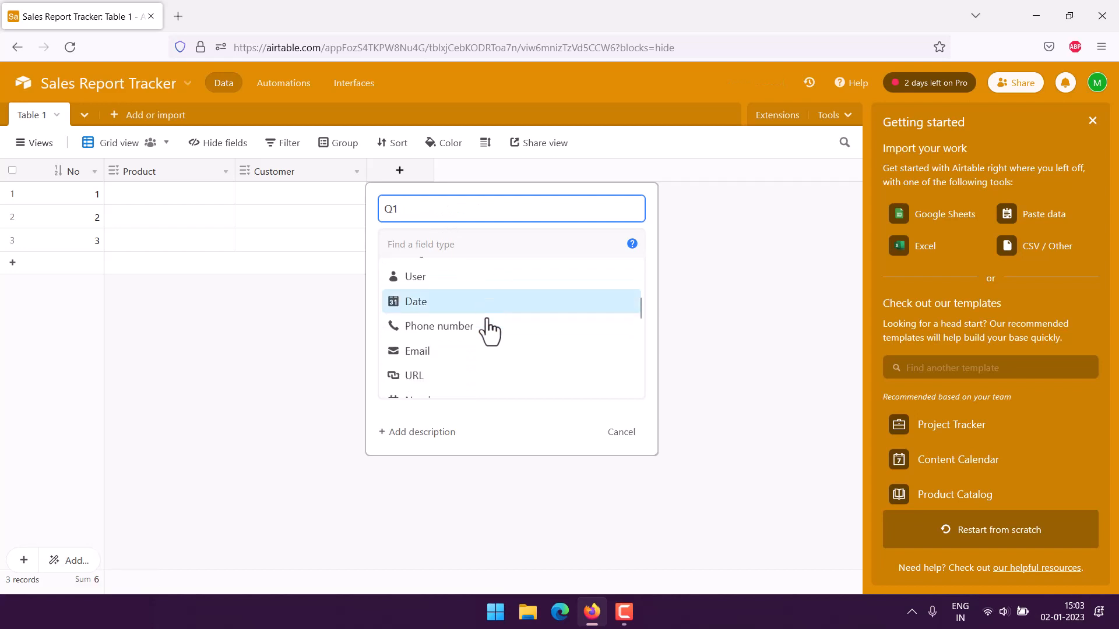
{"action": "type", "text": "1"}
{"action": "scroll", "coordinate": [487, 326], "scroll_direction": "down", "scroll_amount": 2}
{"action": "left_click", "coordinate": [453, 341]}
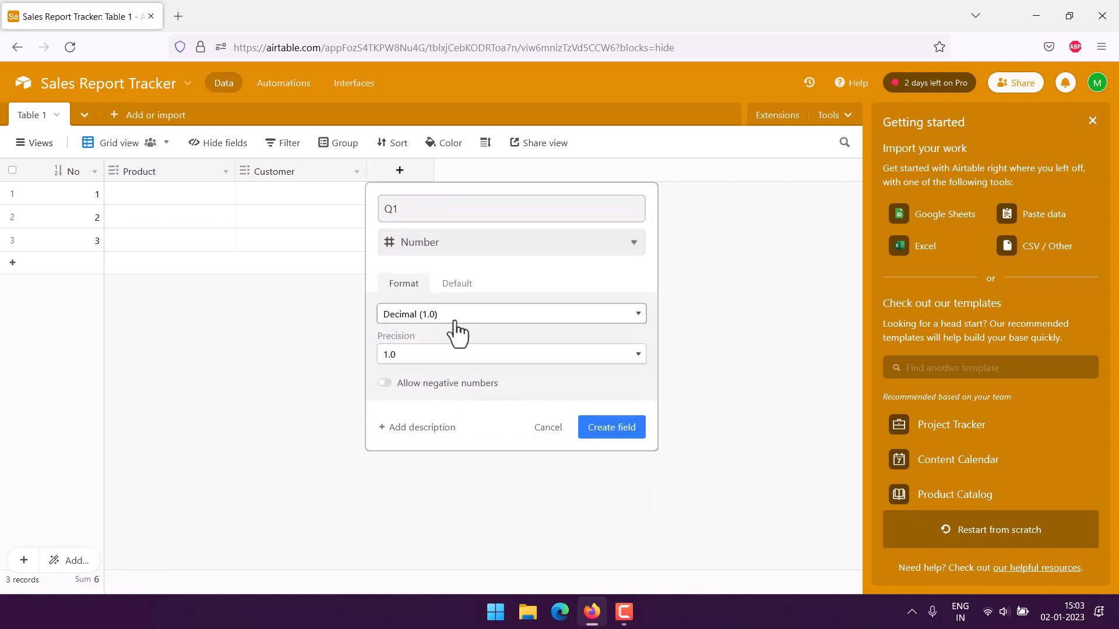
Step: Set the number format to Integer (2) and create the Q1 field
{"action": "left_click", "coordinate": [454, 318]}
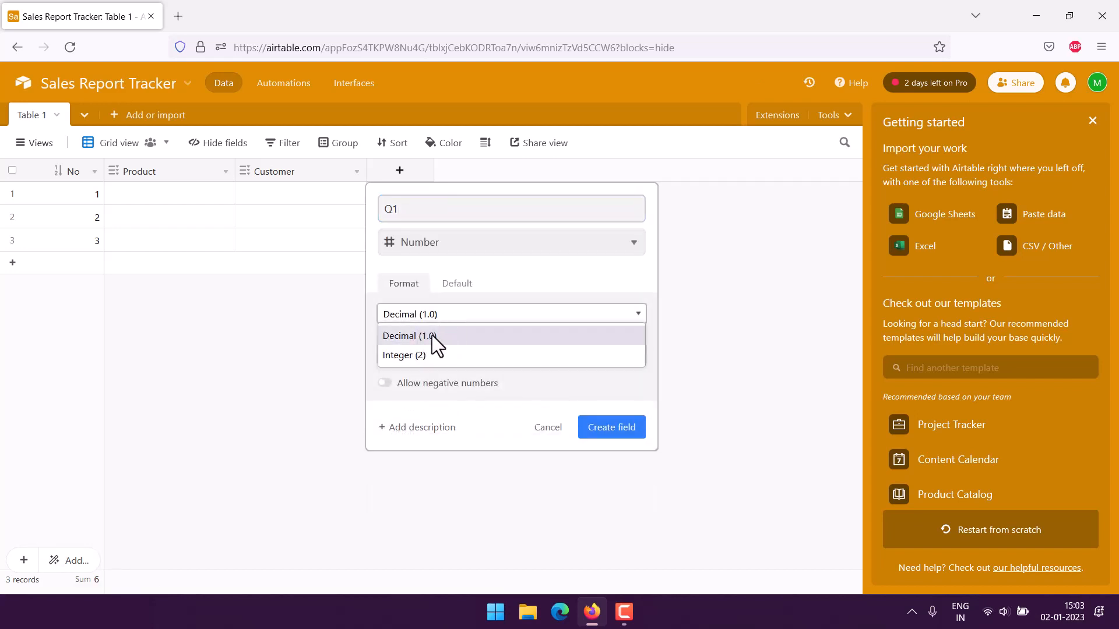
{"action": "left_click", "coordinate": [428, 358]}
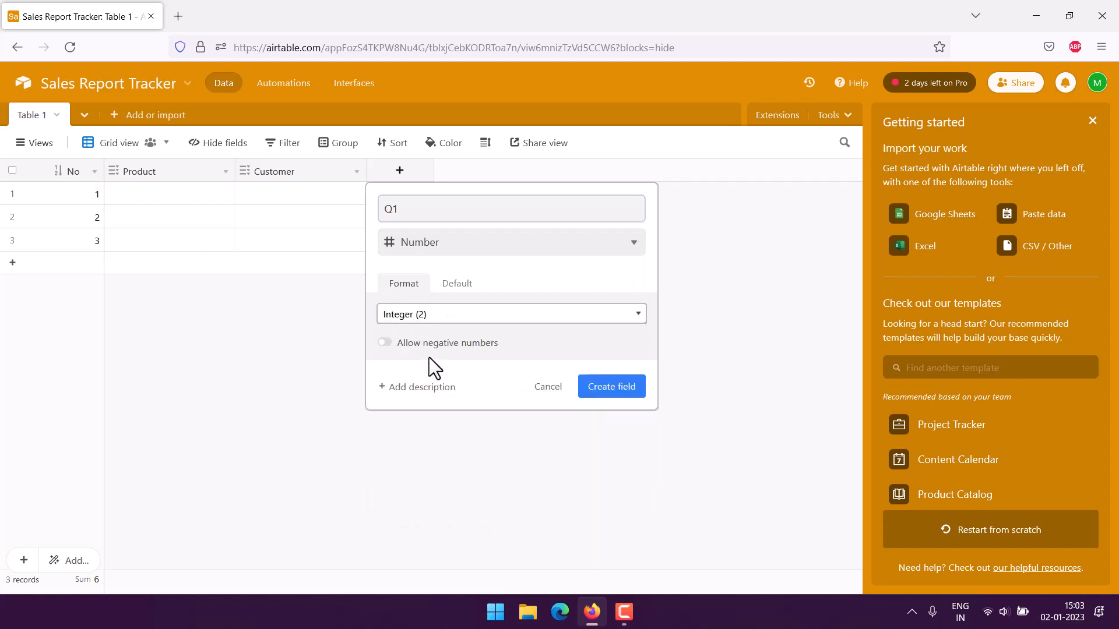
{"action": "left_click", "coordinate": [424, 321]}
{"action": "left_click", "coordinate": [424, 320]}
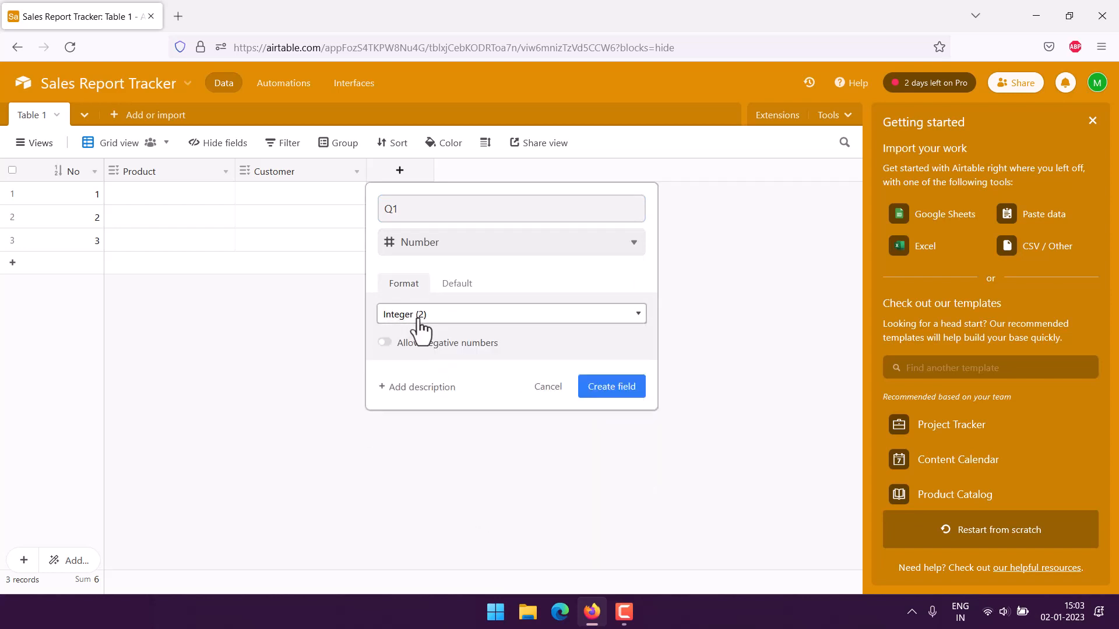
{"action": "left_click", "coordinate": [634, 387]}
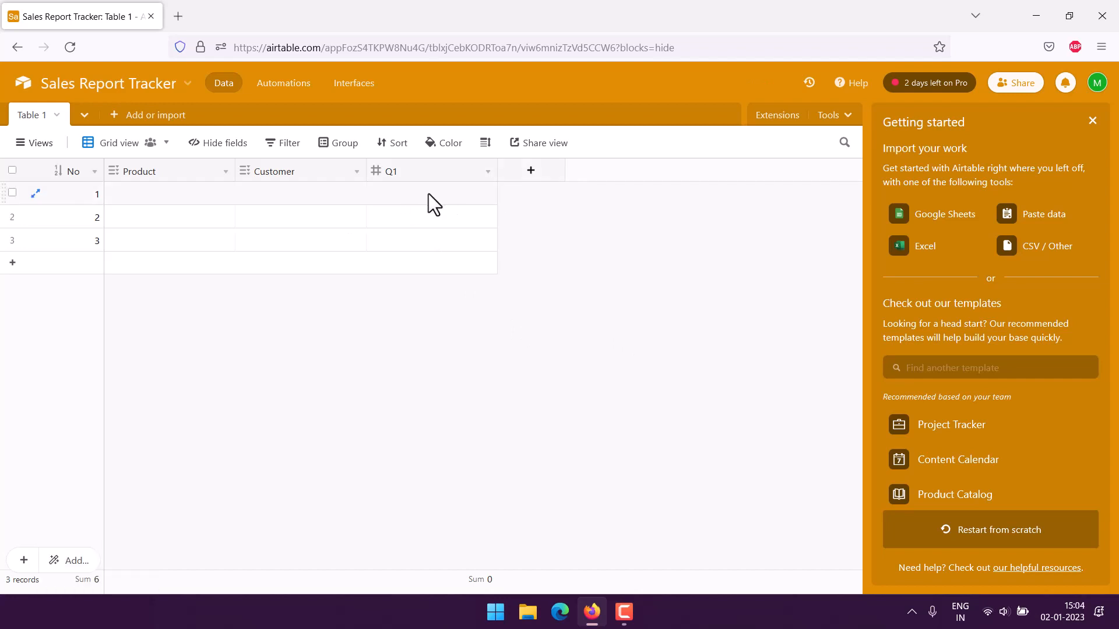
Step: Edit the Q1 field to use the Decimal (1.0) format with 1.000 precision, and save it
{"action": "left_click", "coordinate": [428, 170]}
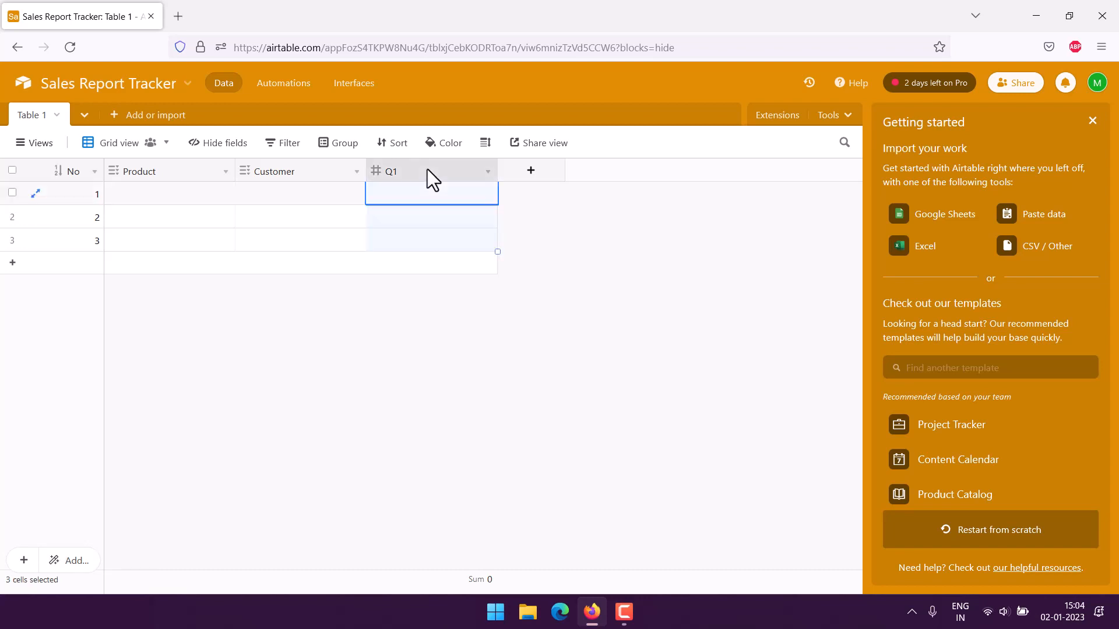
{"action": "left_click", "coordinate": [487, 172]}
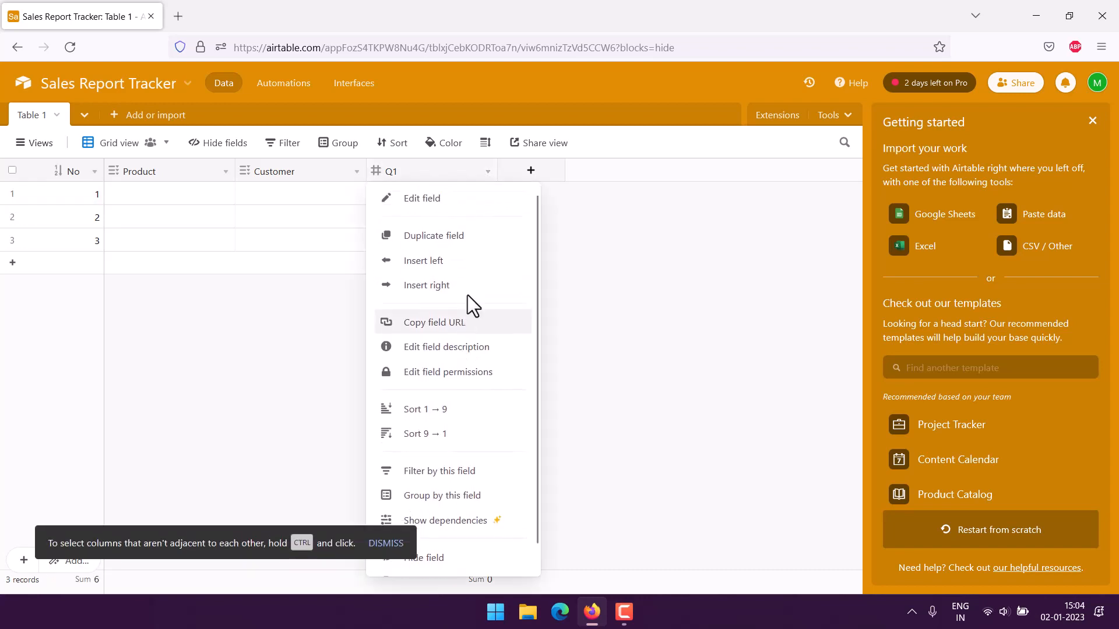
{"action": "left_click", "coordinate": [424, 204]}
{"action": "left_click", "coordinate": [256, 319]}
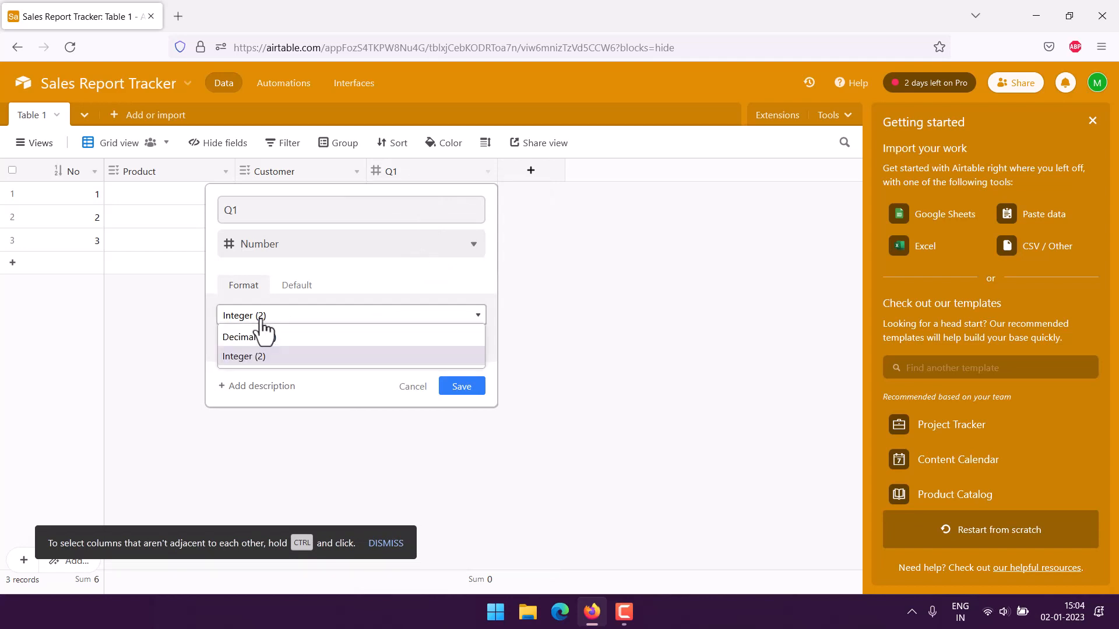
{"action": "left_click", "coordinate": [245, 335]}
{"action": "left_click", "coordinate": [292, 352]}
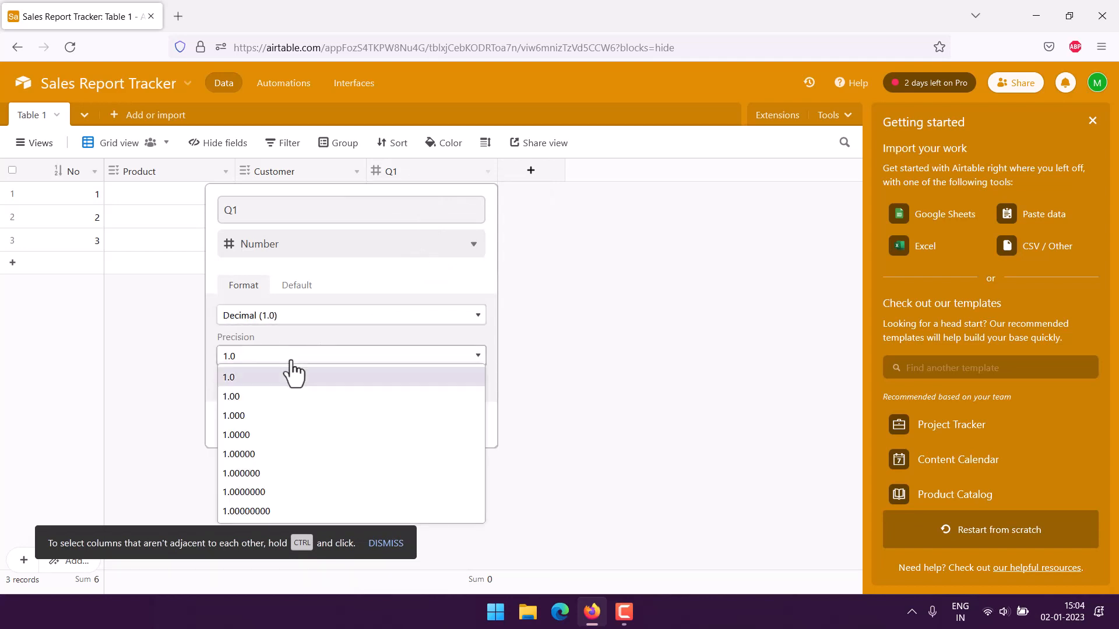
{"action": "left_click", "coordinate": [254, 416]}
{"action": "left_click", "coordinate": [460, 426]}
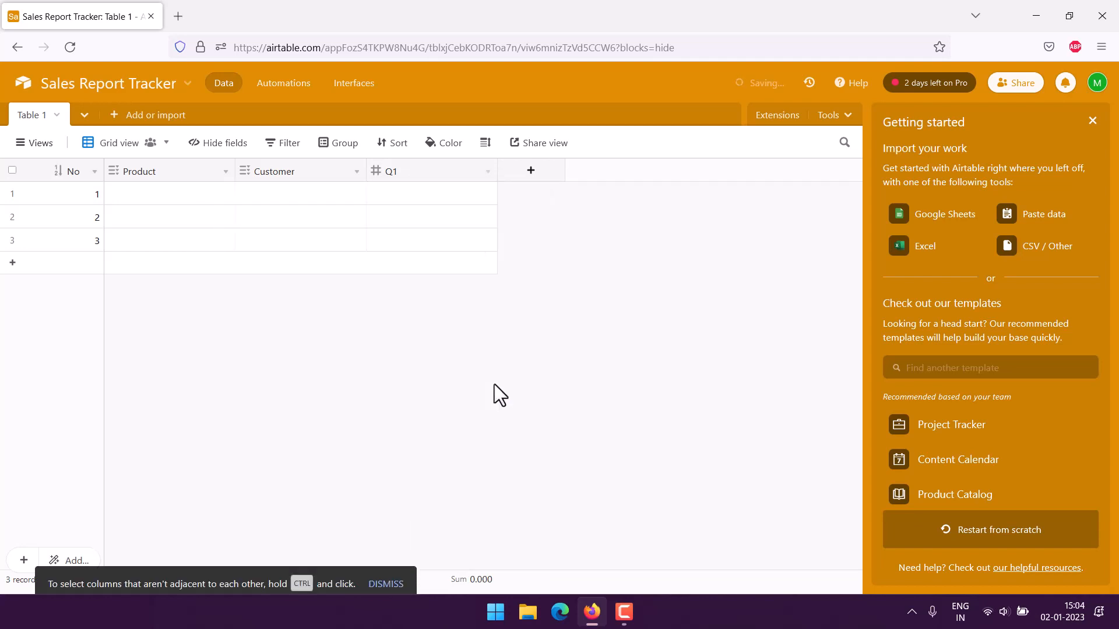
Step: Duplicate the Q1 field, then duplicate each new copy in turn to make three additional number fields
{"action": "right_click", "coordinate": [453, 173]}
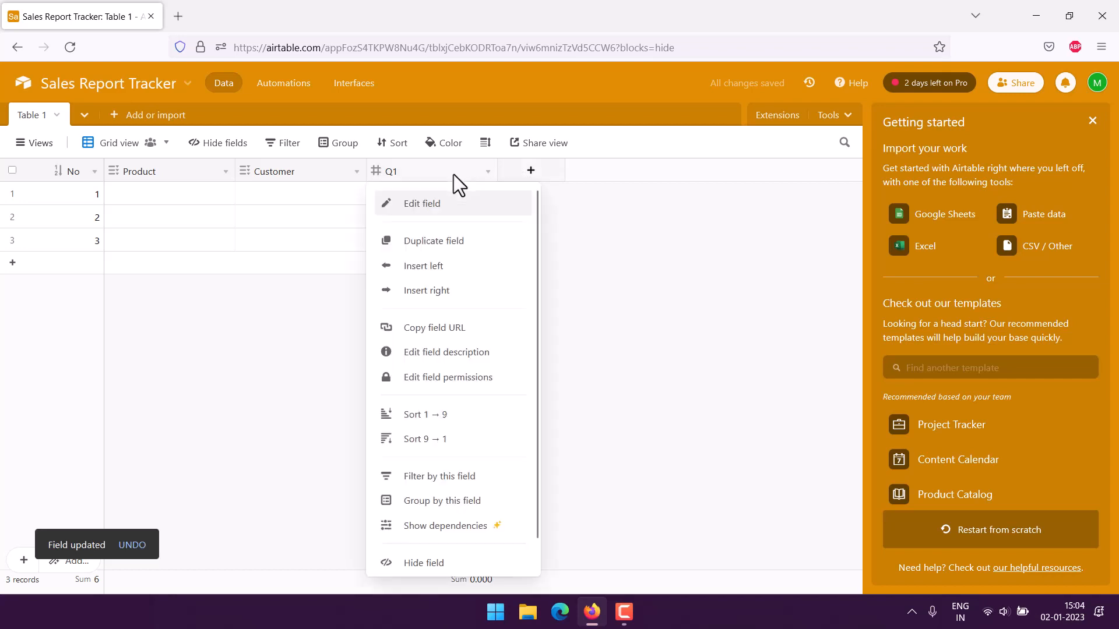
{"action": "left_click", "coordinate": [442, 242]}
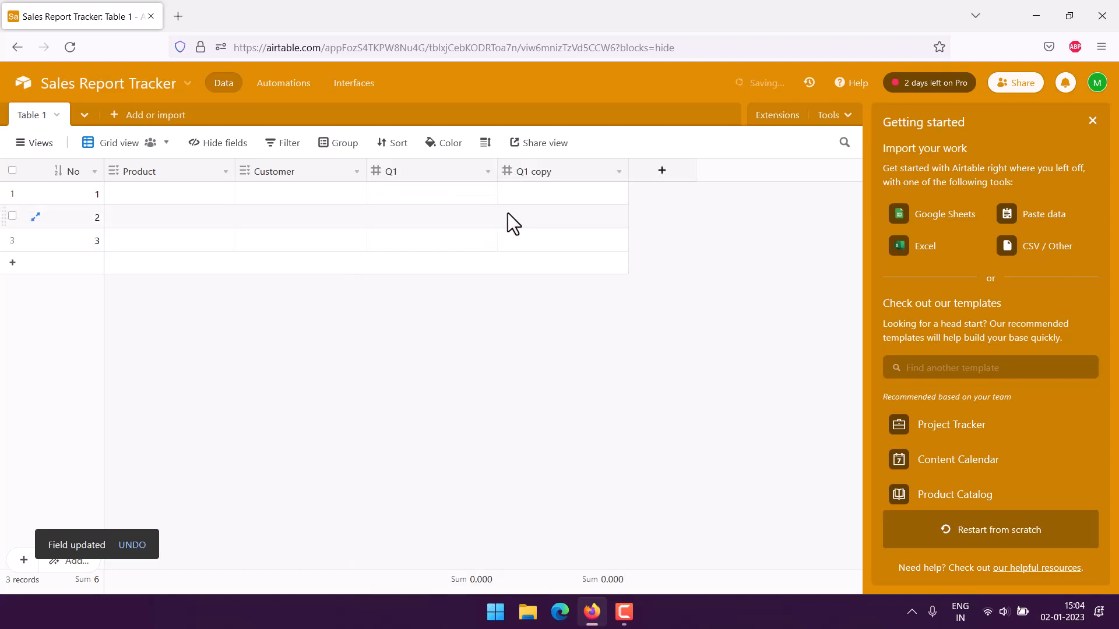
{"action": "right_click", "coordinate": [567, 167]}
{"action": "left_click", "coordinate": [573, 241]}
{"action": "right_click", "coordinate": [704, 173]}
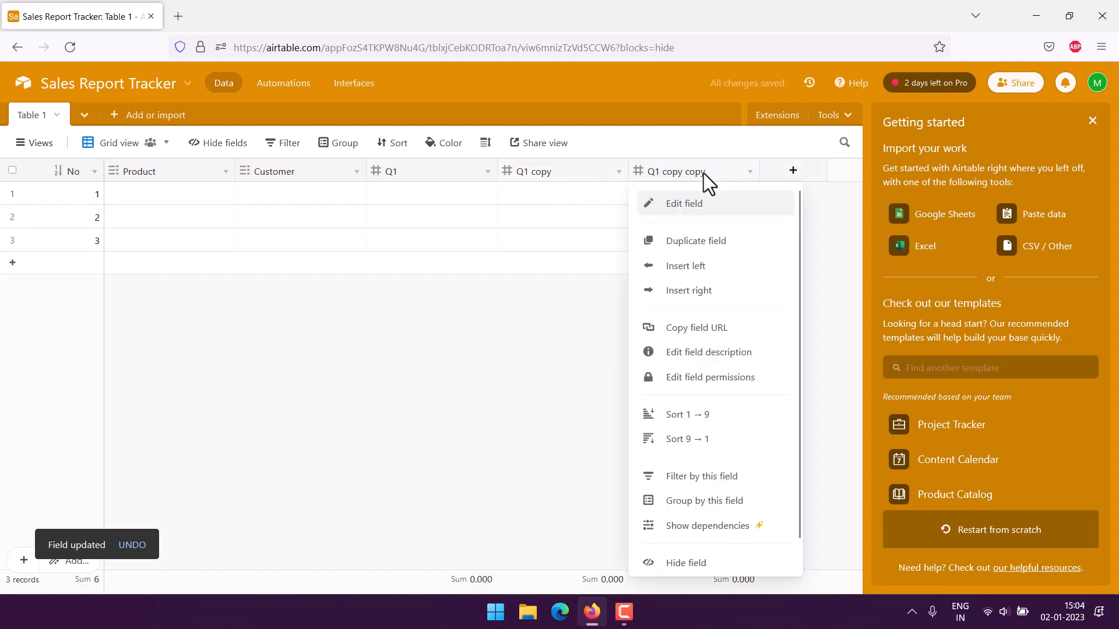
{"action": "left_click", "coordinate": [684, 242]}
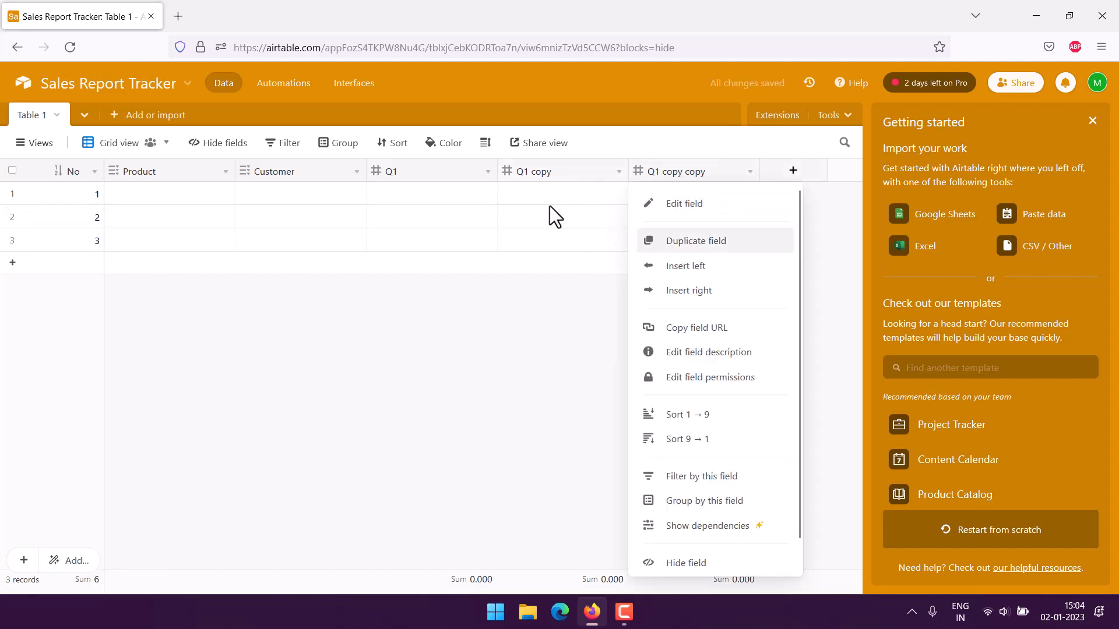
Step: Rename the first copy of the Q1 field as Q2 and save it
{"action": "double_click", "coordinate": [530, 171]}
{"action": "left_click_drag", "start_coordinate": [270, 219], "coordinate": [237, 211]}
{"action": "type", "text": "2"}
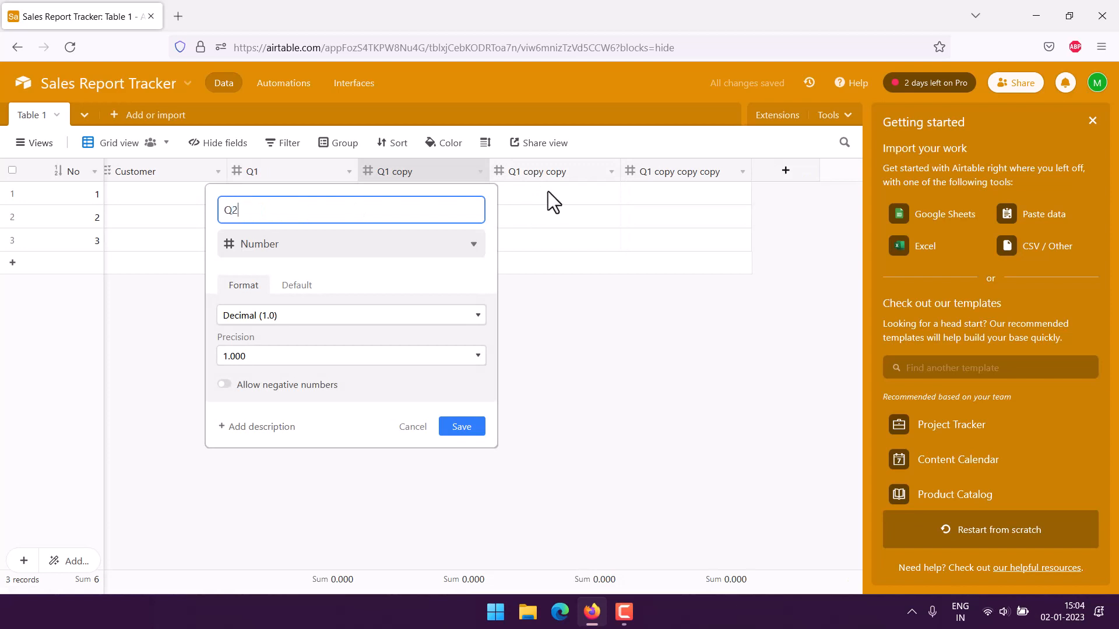
{"action": "left_click", "coordinate": [469, 433]}
Step: Rename the second copy of the Q1 field as Q3 and save it
{"action": "left_click", "coordinate": [579, 173]}
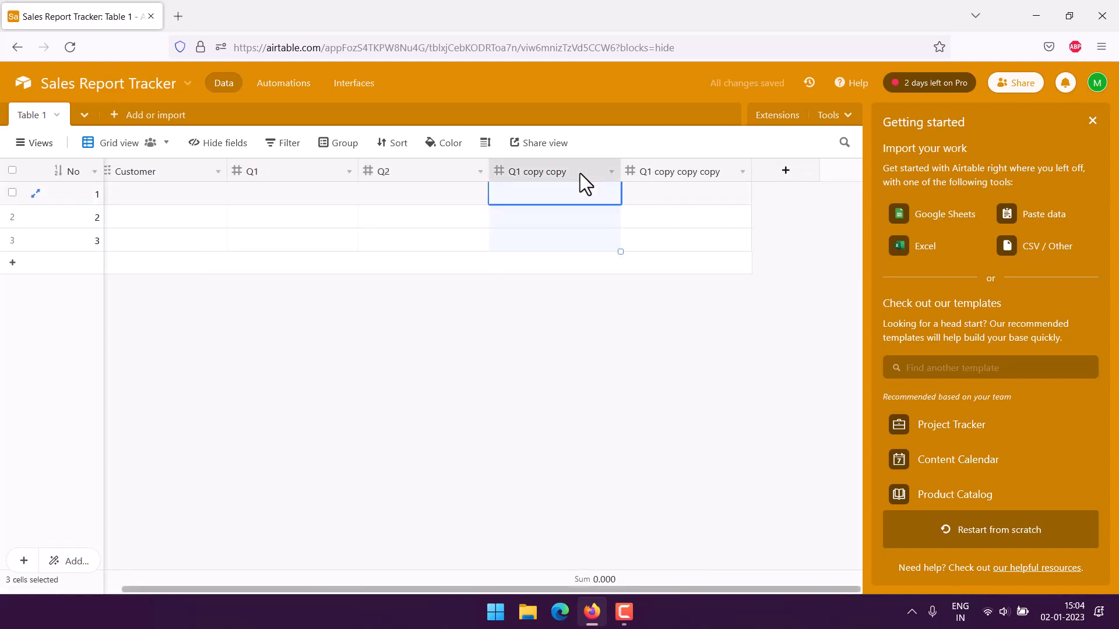
{"action": "double_click", "coordinate": [579, 170]}
{"action": "left_click_drag", "start_coordinate": [290, 212], "coordinate": [233, 212]}
{"action": "type", "text": "3"}
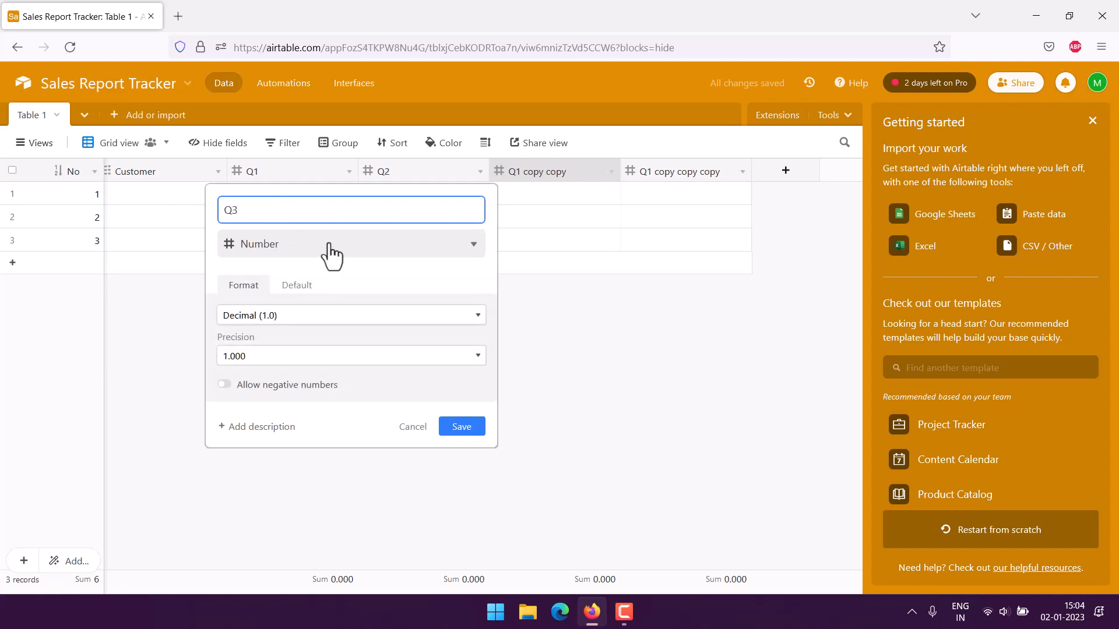
{"action": "left_click", "coordinate": [461, 433]}
Step: Rename the third copy of the Q1 field as Q4 and save it
{"action": "double_click", "coordinate": [689, 170]}
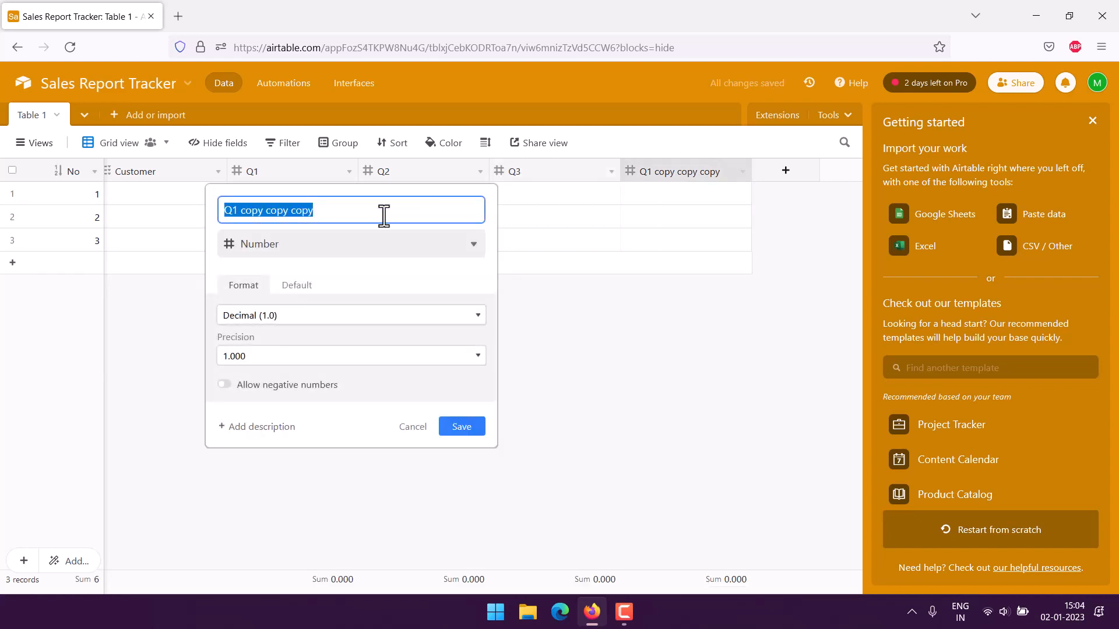
{"action": "left_click_drag", "start_coordinate": [382, 213], "coordinate": [232, 214]}
{"action": "type", "text": "4"}
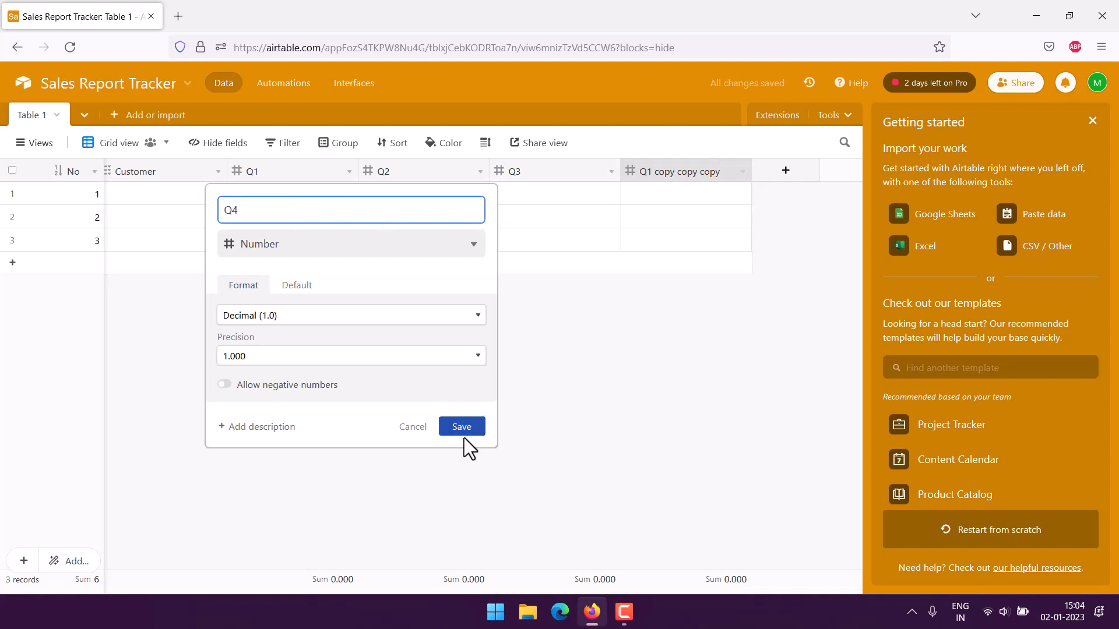
{"action": "left_click", "coordinate": [462, 430]}
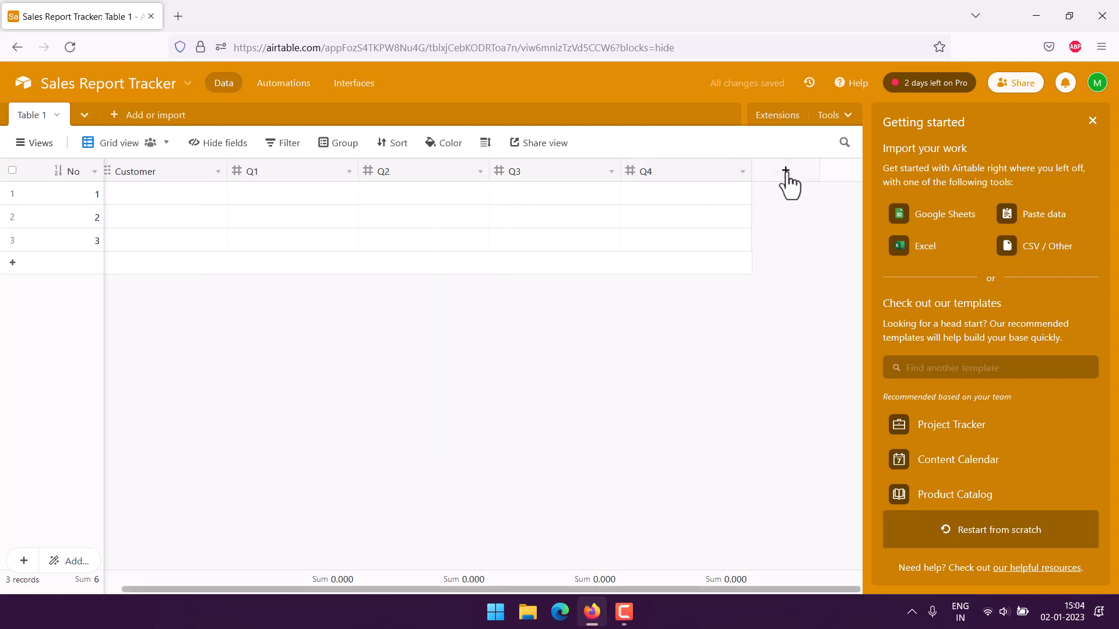
Step: Start a new Formula field named Total after the Q4 field
{"action": "left_click", "coordinate": [786, 174]}
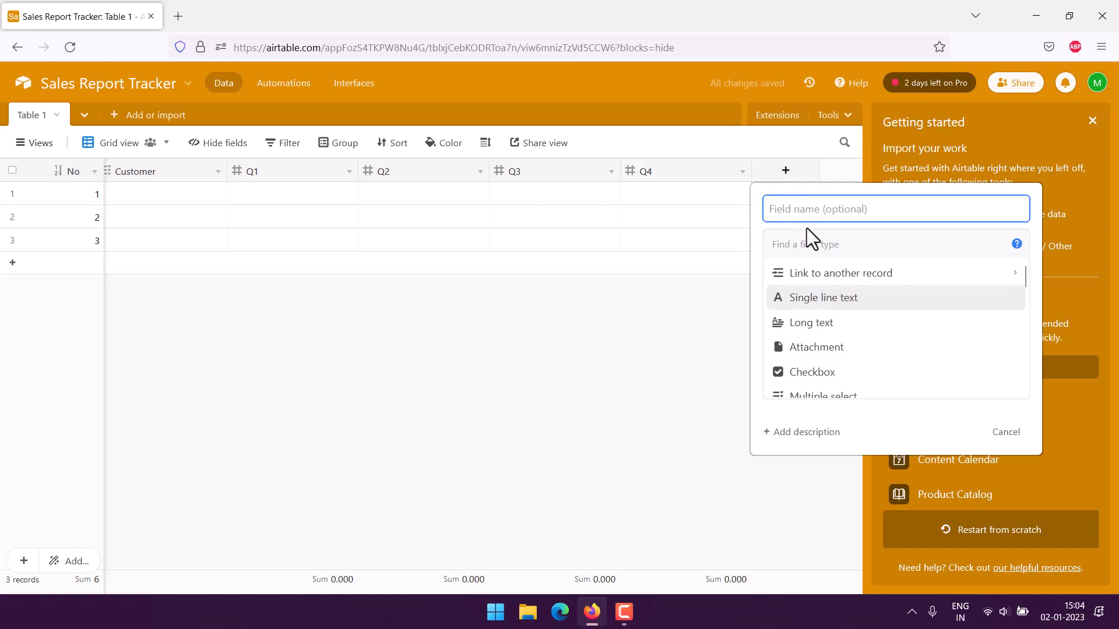
{"action": "type", "text": "Total"}
{"action": "scroll", "coordinate": [895, 304], "scroll_direction": "down", "scroll_amount": 5}
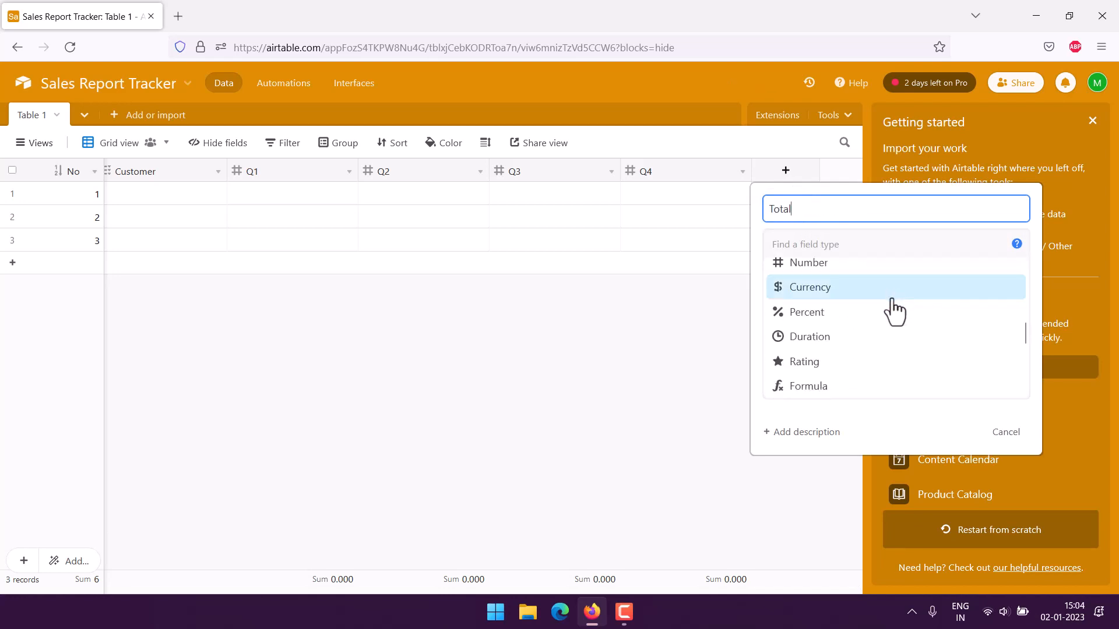
{"action": "scroll", "coordinate": [895, 304], "scroll_direction": "down", "scroll_amount": 2}
{"action": "left_click", "coordinate": [838, 317]}
Step: Enter the formula =(Q1+Q2+Q3+Q4) and create the Total field
{"action": "left_click", "coordinate": [812, 341]}
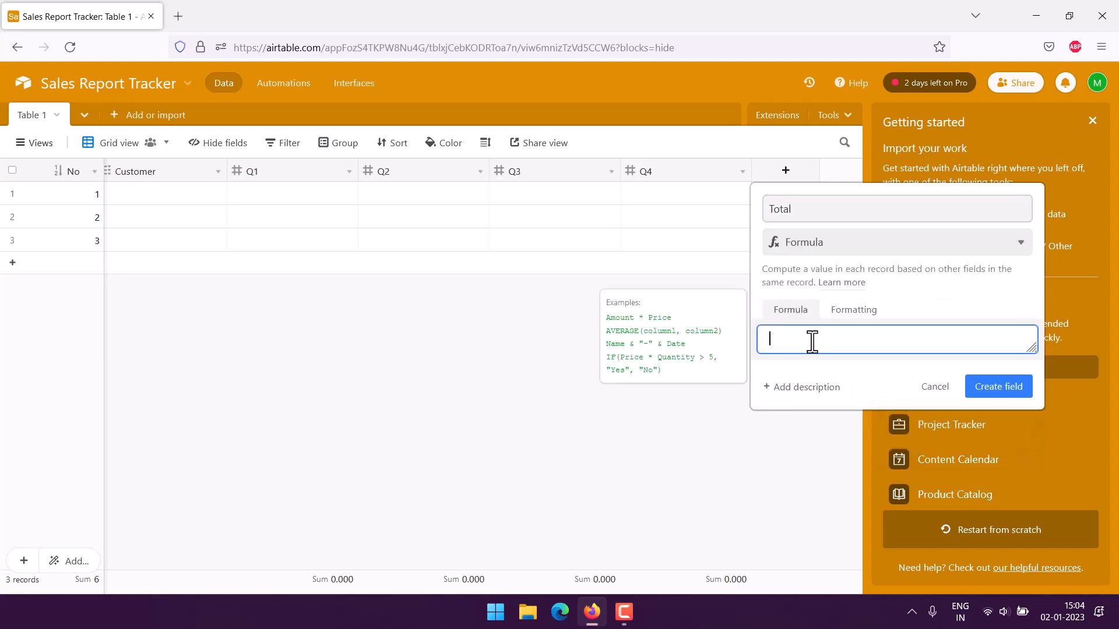
{"action": "type", "text": "="}
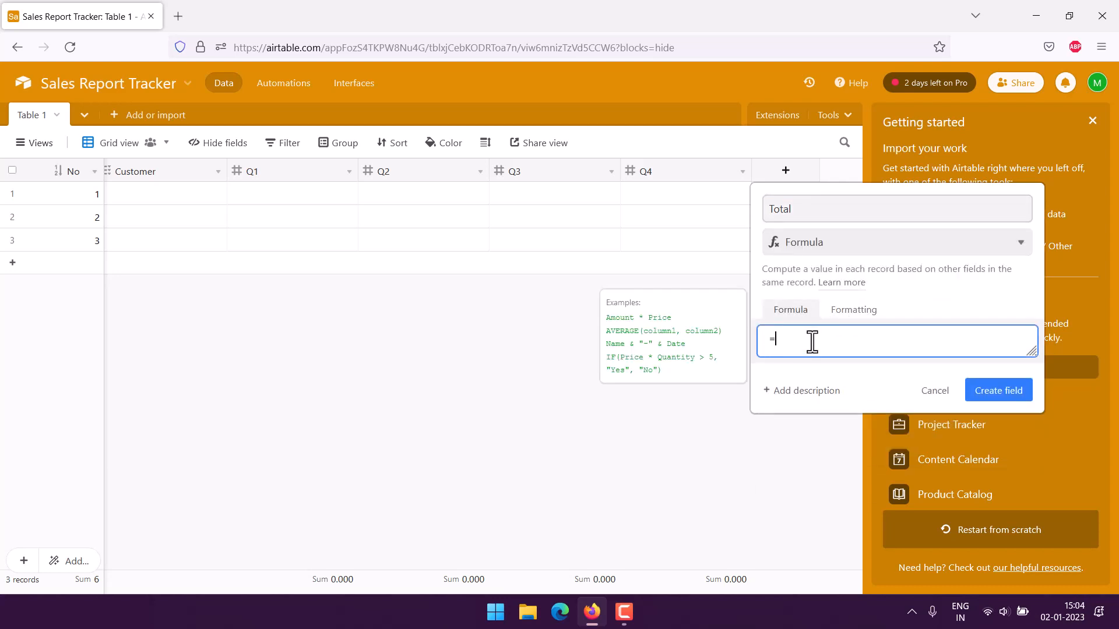
{"action": "type", "text": "(Q"}
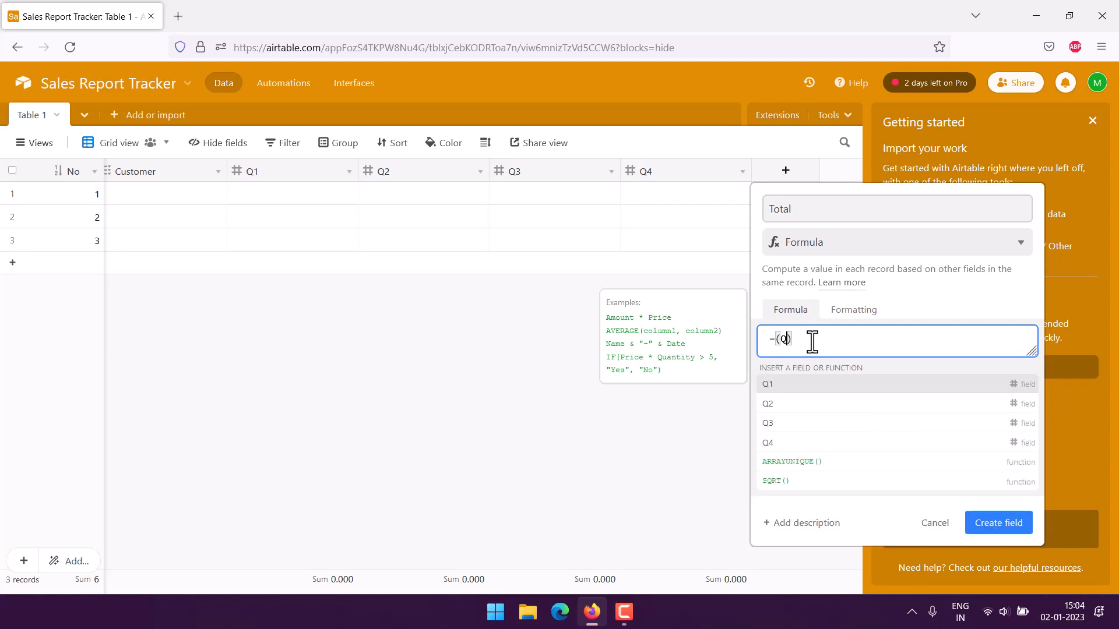
{"action": "left_click", "coordinate": [812, 385]}
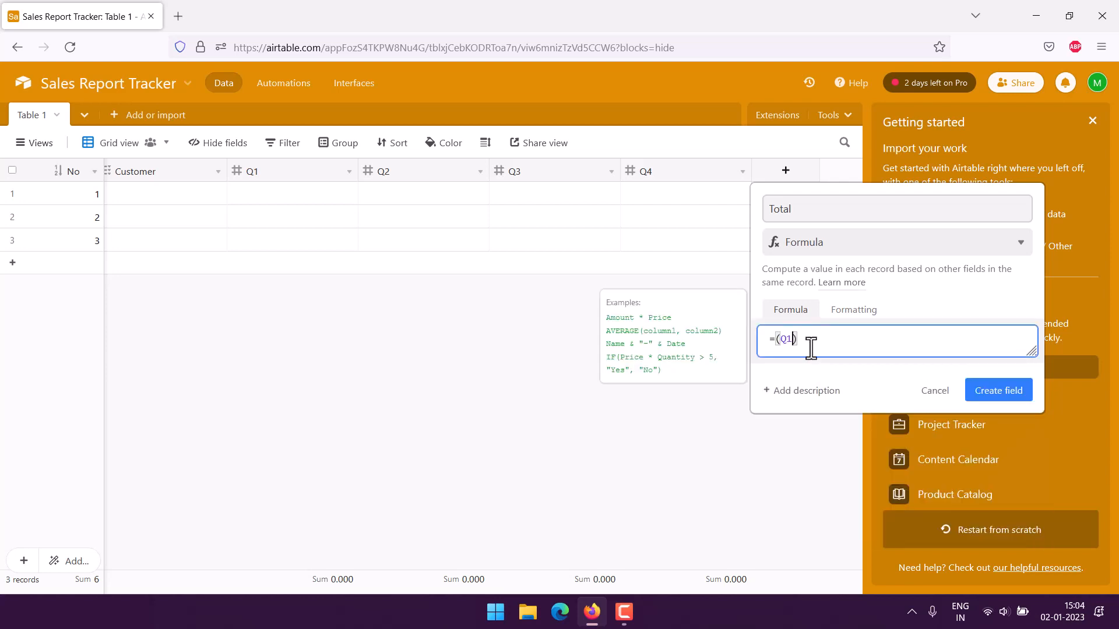
{"action": "type", "text": "+Q2"}
{"action": "left_click", "coordinate": [808, 387]}
{"action": "type", "text": "+Q3+Q4"}
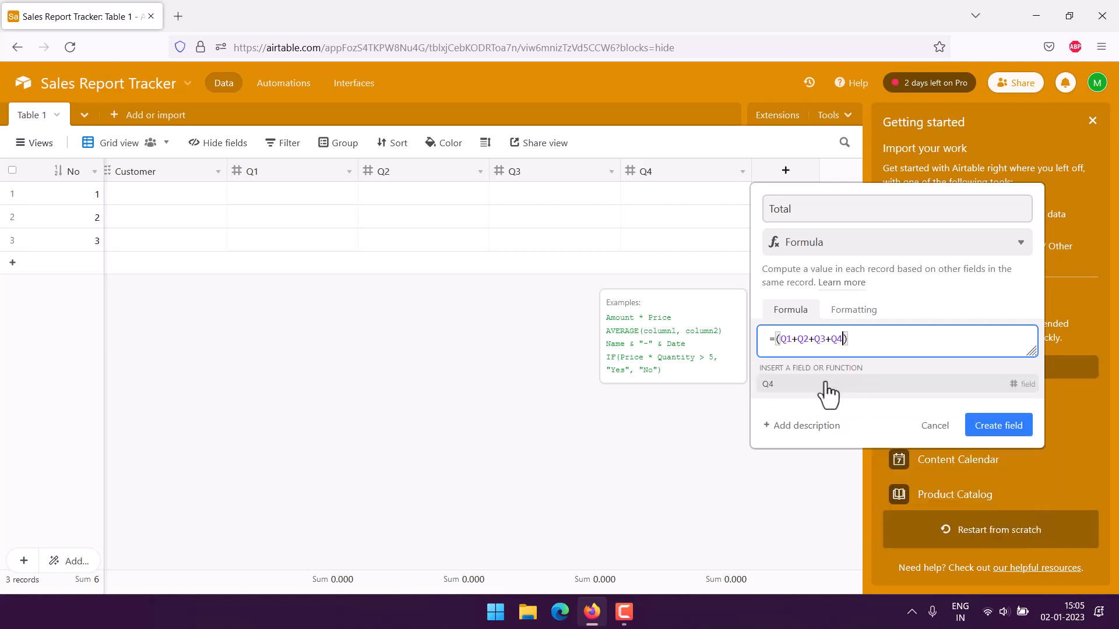
{"action": "left_click", "coordinate": [996, 389]}
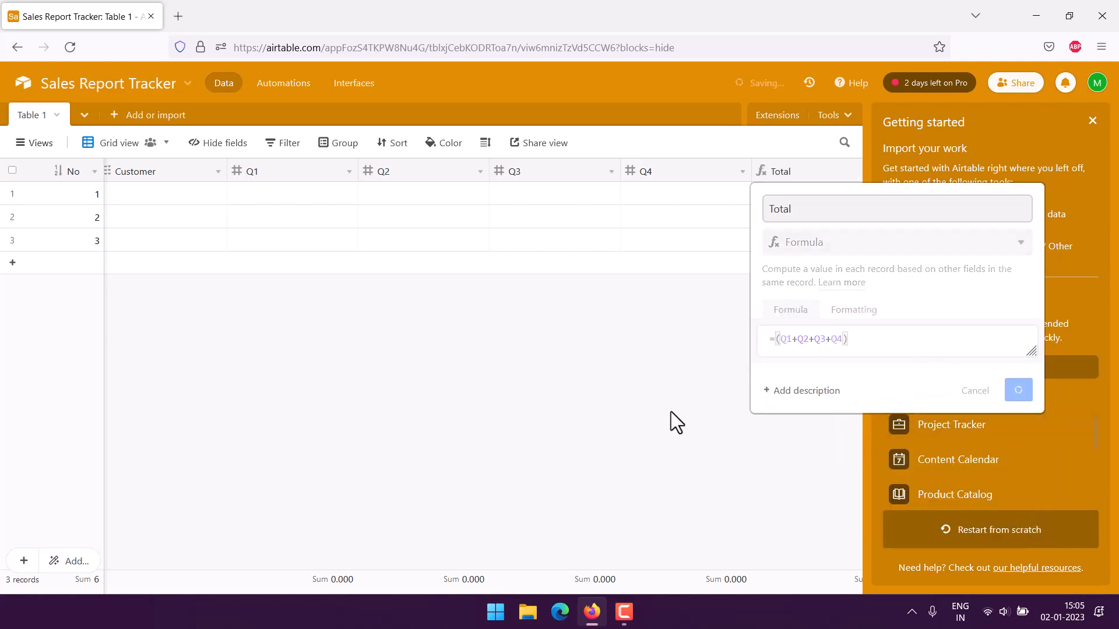
Step: Set the Product of the first record to Product 2
{"action": "left_click_drag", "start_coordinate": [559, 585], "coordinate": [326, 588]}
{"action": "left_click", "coordinate": [192, 193]}
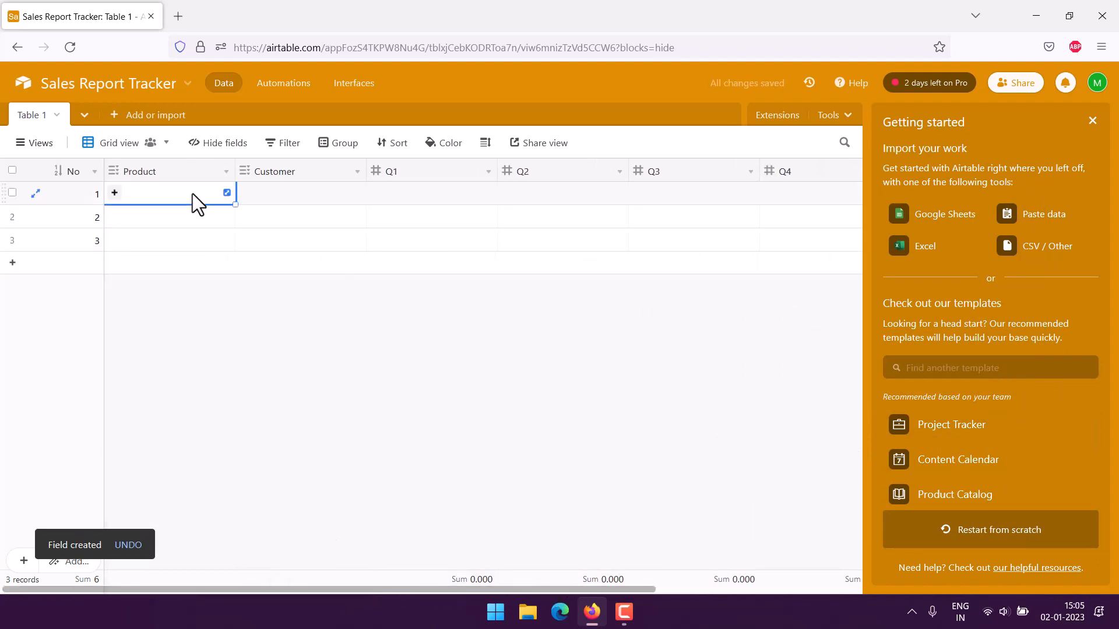
{"action": "left_click", "coordinate": [227, 201]}
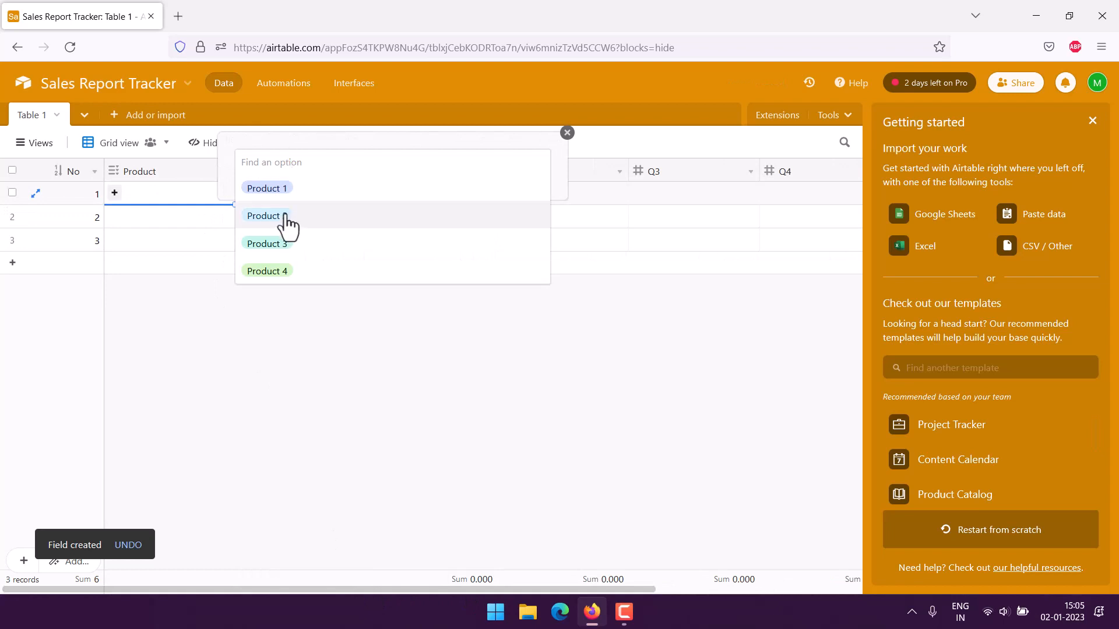
{"action": "left_click", "coordinate": [286, 220]}
{"action": "left_click", "coordinate": [240, 340]}
Step: Set the Customer of the first record to Customer 4
{"action": "left_click", "coordinate": [285, 194]}
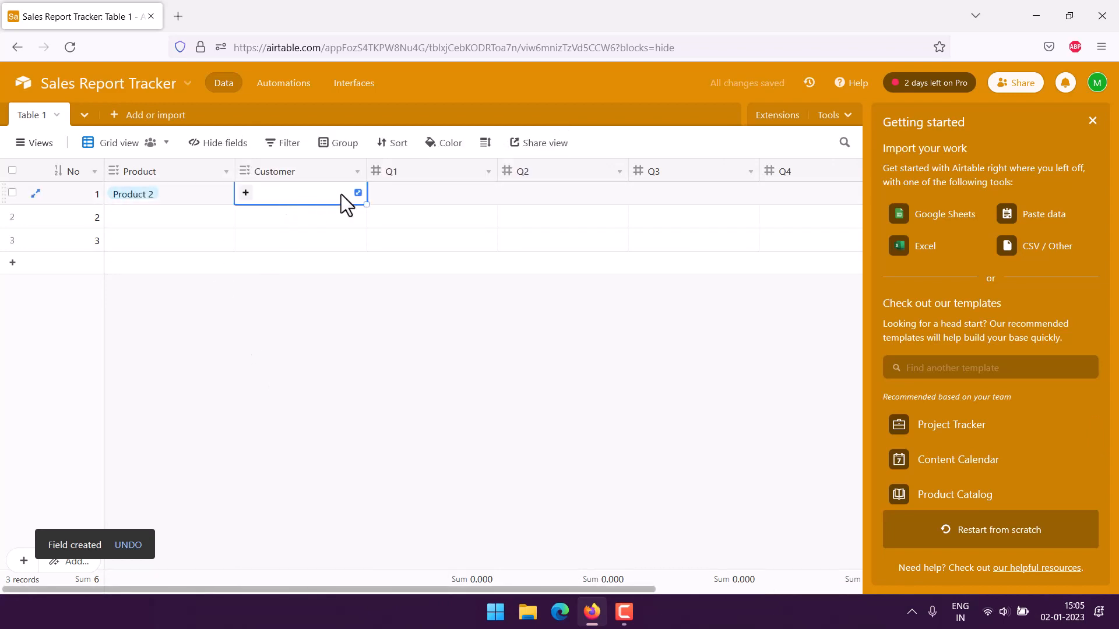
{"action": "left_click", "coordinate": [358, 193]}
{"action": "left_click", "coordinate": [418, 163]}
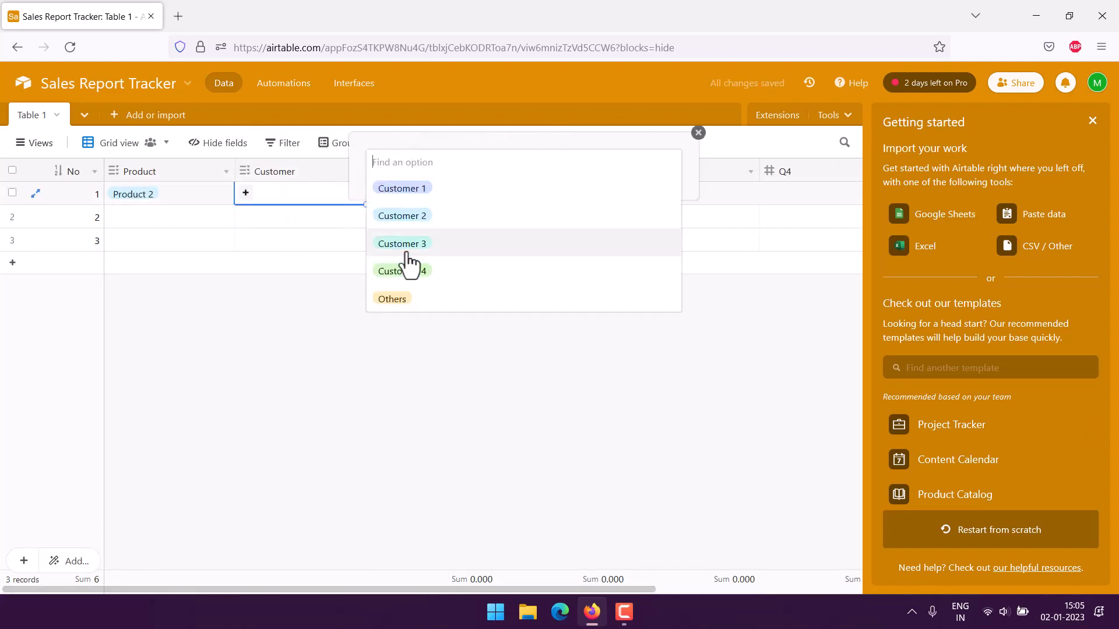
{"action": "left_click", "coordinate": [402, 266]}
{"action": "left_click", "coordinate": [365, 270]}
Step: Enter 4 as the Q1 sales value of the first record
{"action": "left_click", "coordinate": [418, 194]}
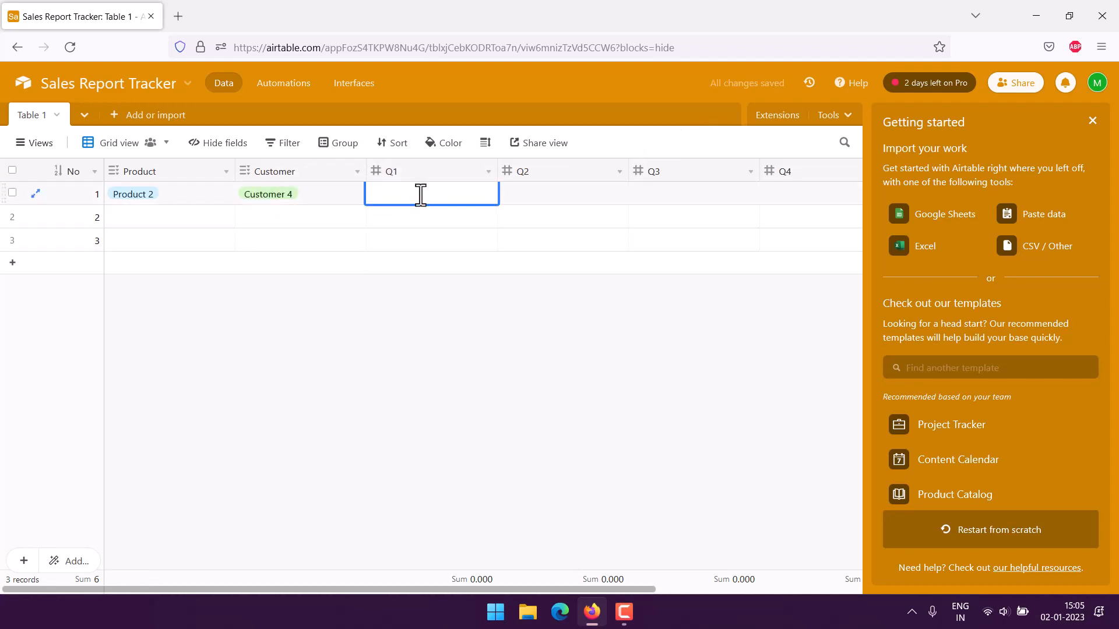
{"action": "type", "text": "4"}
{"action": "left_click", "coordinate": [423, 318]}
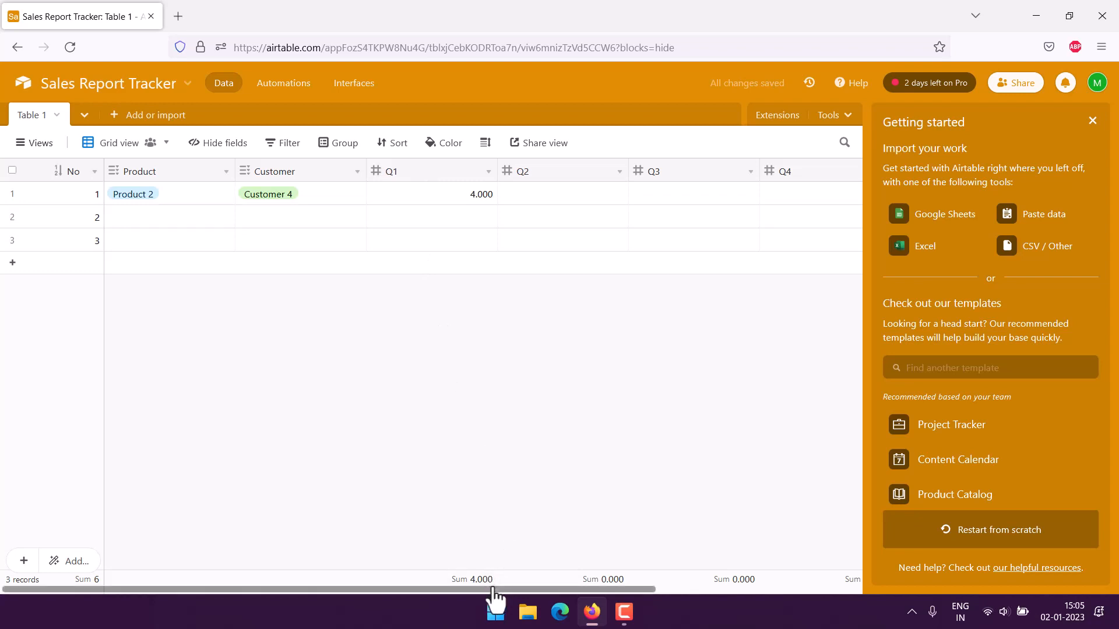
{"action": "left_click_drag", "start_coordinate": [492, 588], "coordinate": [373, 585]}
Step: Set the Product of the second record to Product 1
{"action": "left_click", "coordinate": [149, 215]}
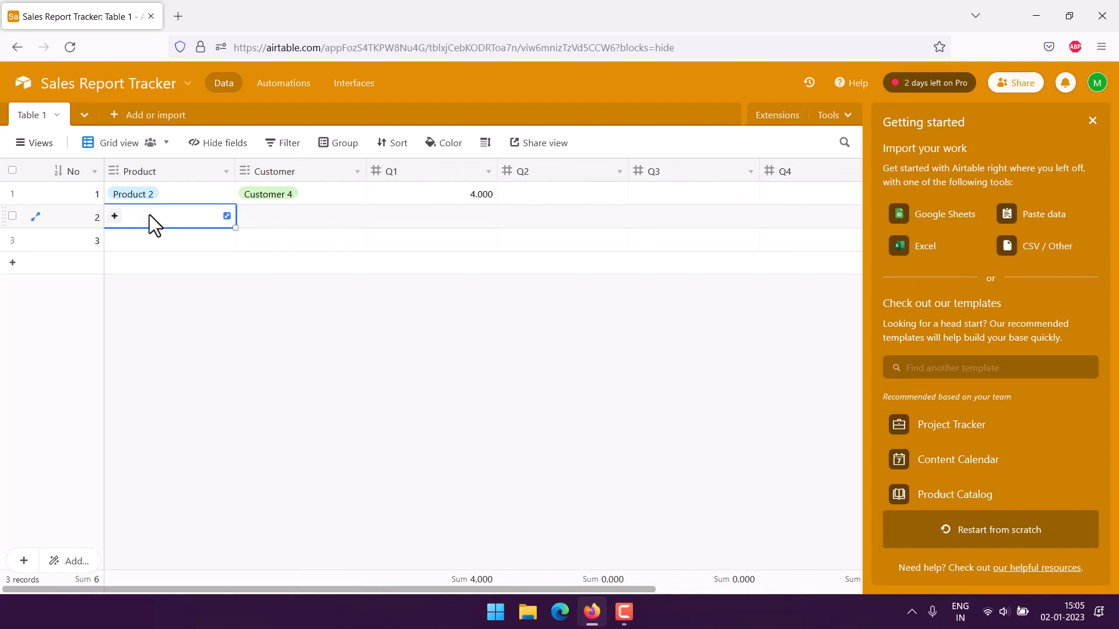
{"action": "left_click", "coordinate": [227, 216]}
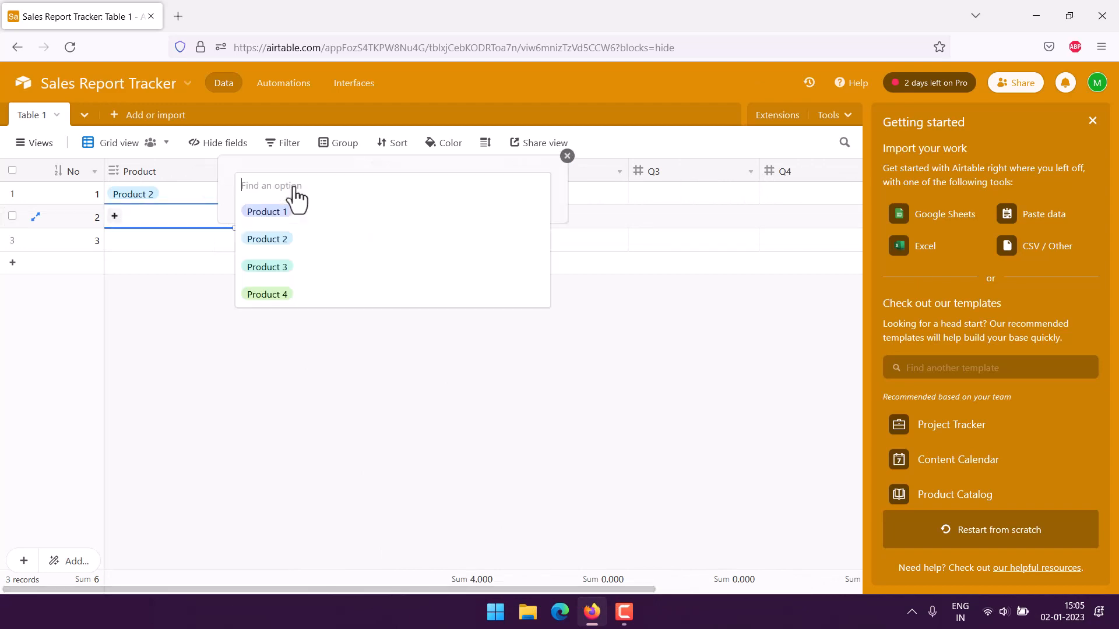
{"action": "left_click", "coordinate": [290, 213]}
{"action": "left_click", "coordinate": [291, 313]}
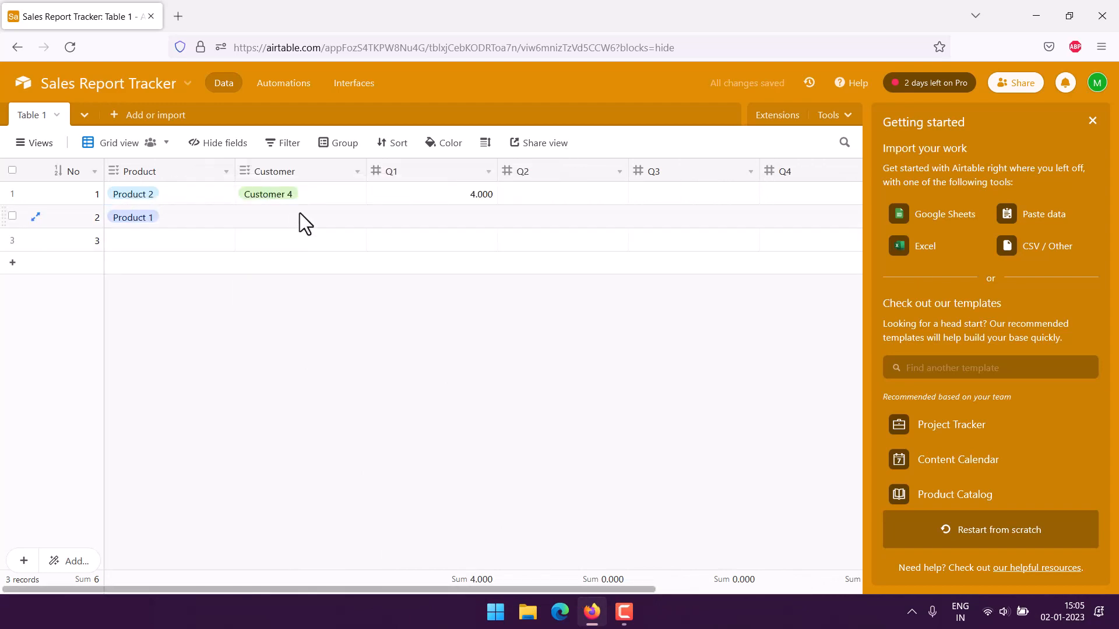
Step: Set the Customer of the second record to Customer 3
{"action": "left_click", "coordinate": [300, 216]}
{"action": "left_click", "coordinate": [359, 214]}
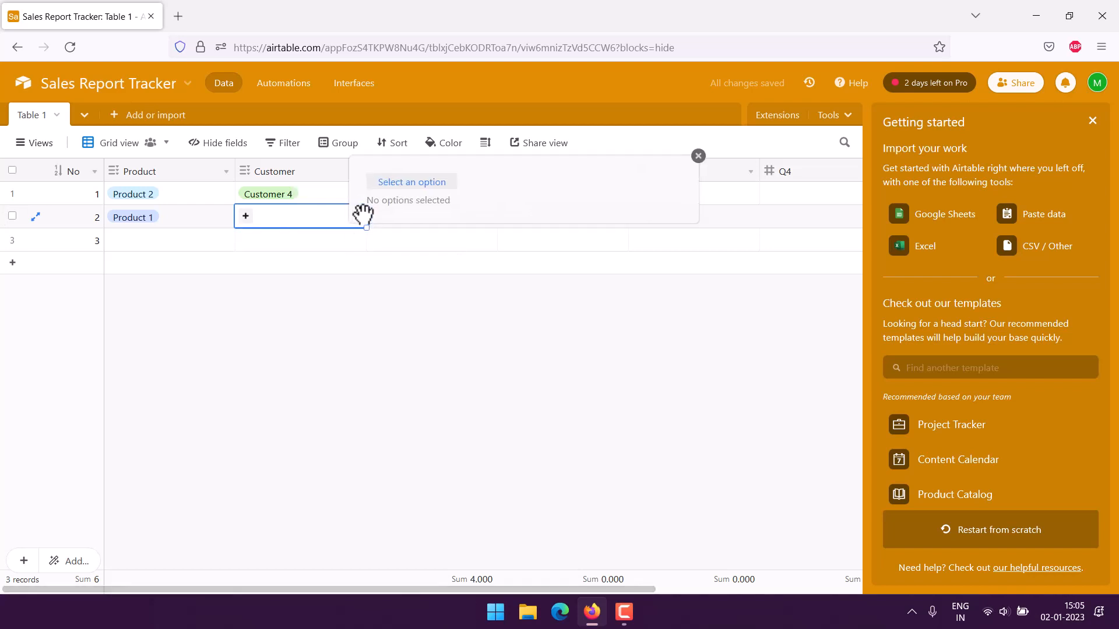
{"action": "left_click", "coordinate": [419, 184]}
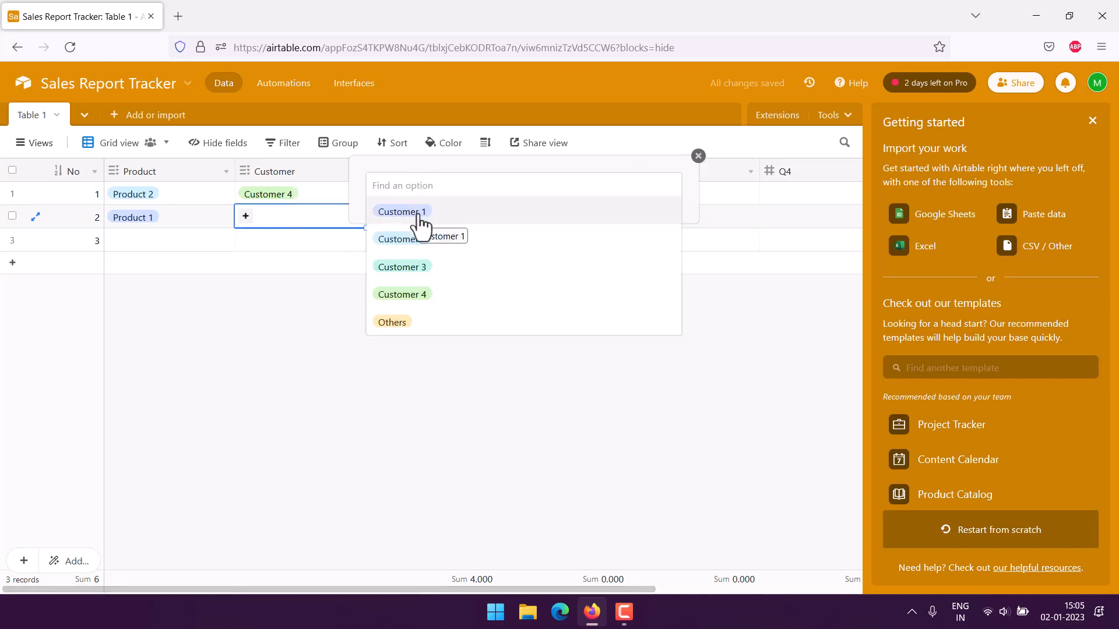
{"action": "left_click", "coordinate": [415, 268]}
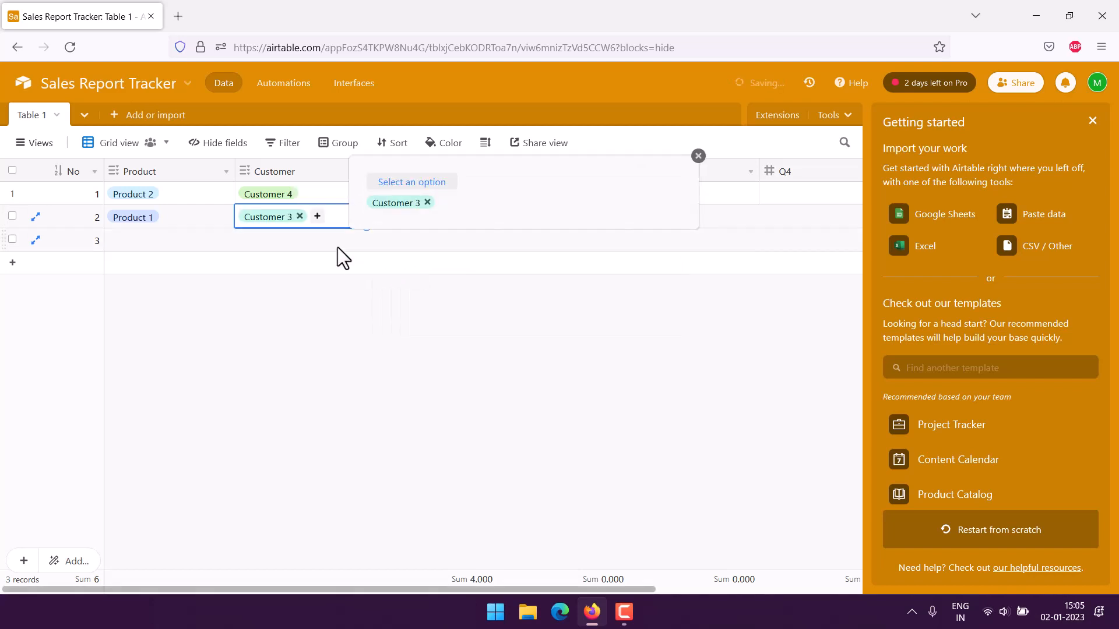
{"action": "left_click", "coordinate": [335, 285]}
Step: Fill in the second record's quarterly sales with 1 for Q1, 3 for Q2 and 2 for Q4
{"action": "left_click", "coordinate": [431, 212]}
{"action": "left_click", "coordinate": [434, 212]}
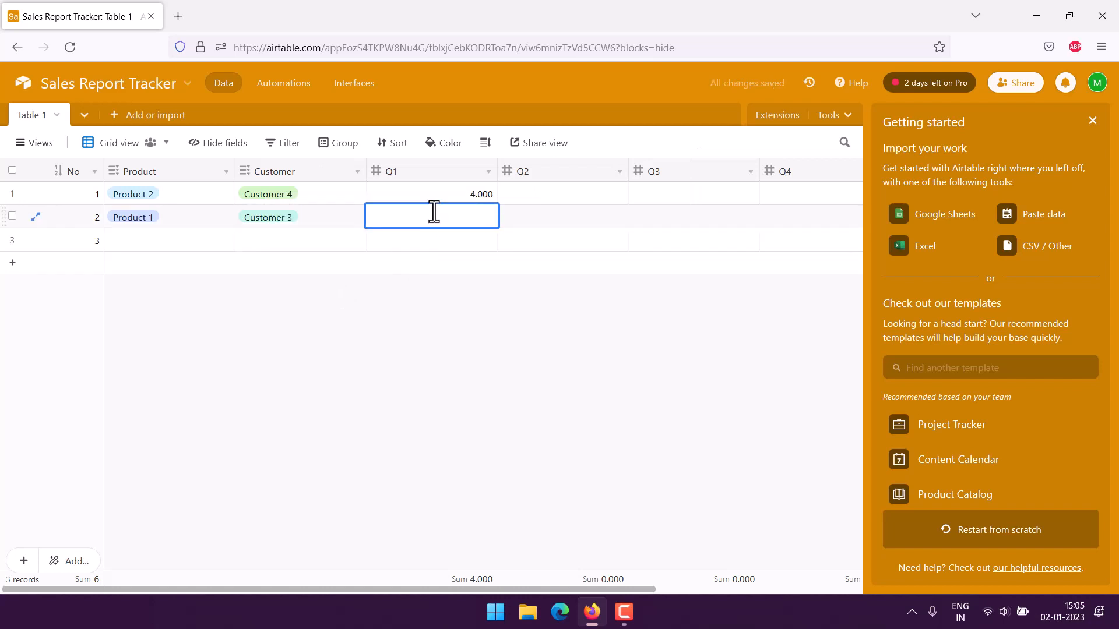
{"action": "type", "text": "1"}
{"action": "left_click", "coordinate": [556, 219]}
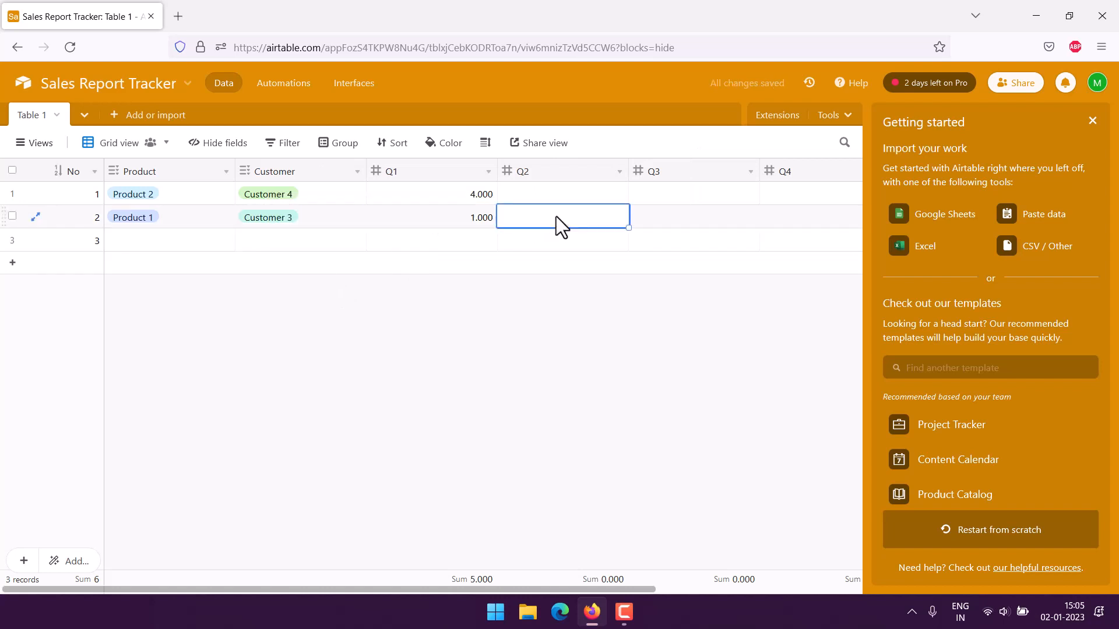
{"action": "type", "text": "3"}
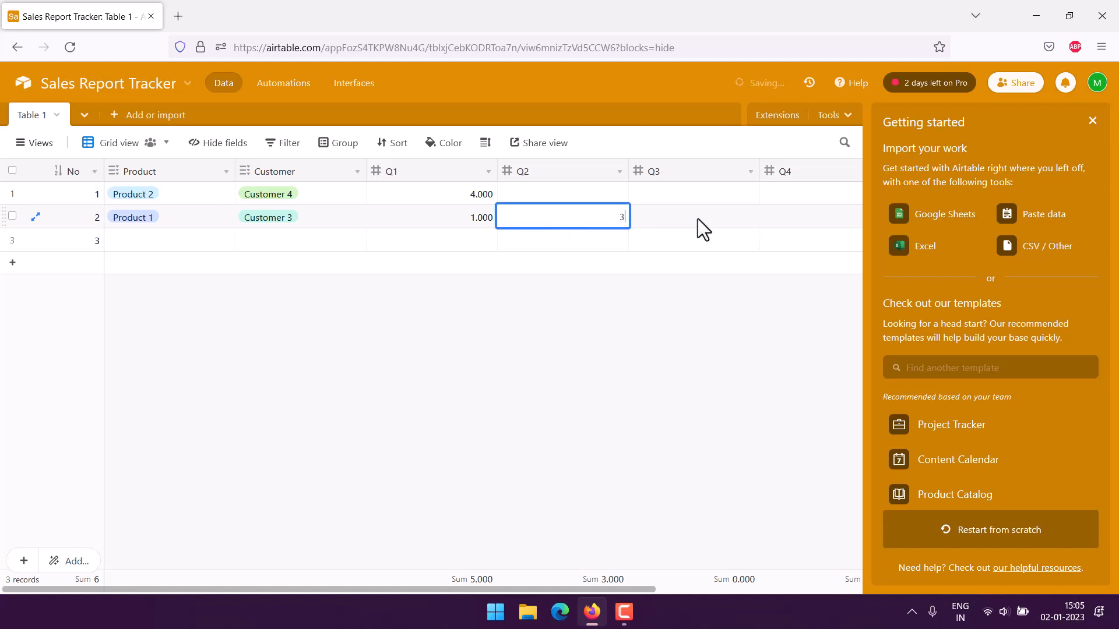
{"action": "left_click", "coordinate": [800, 217]}
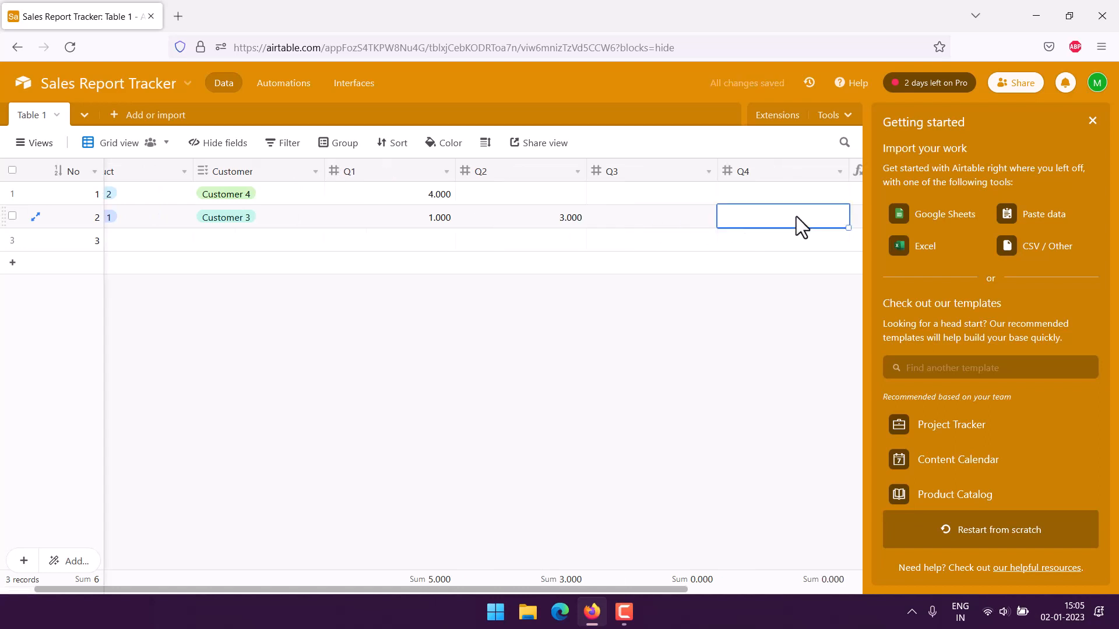
{"action": "type", "text": "2"}
{"action": "left_click", "coordinate": [715, 316]}
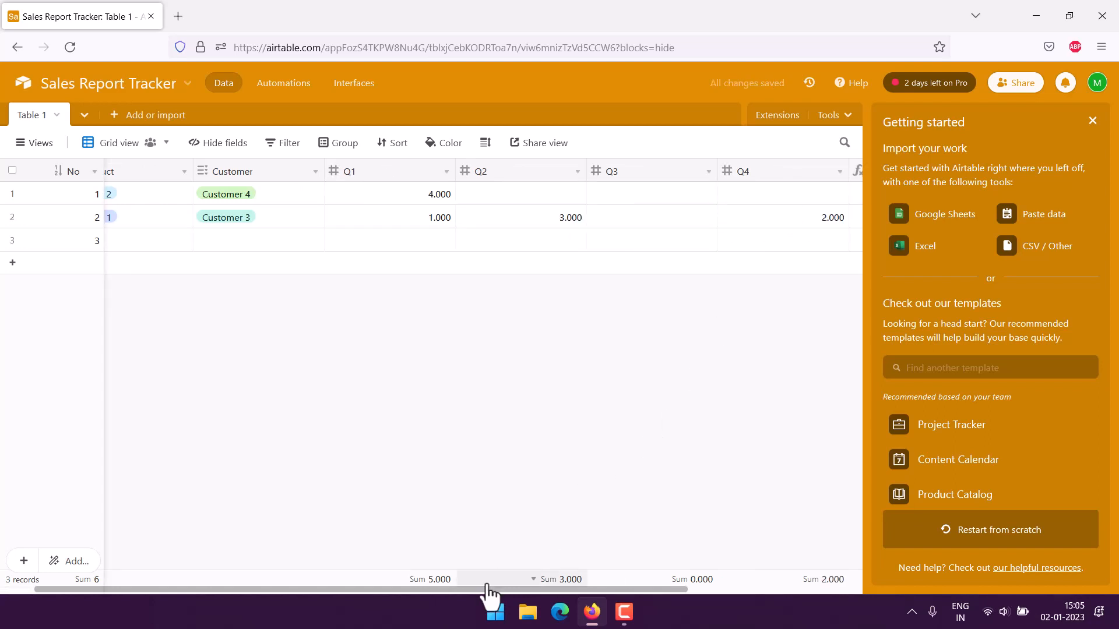
{"action": "left_click_drag", "start_coordinate": [505, 587], "coordinate": [670, 586]}
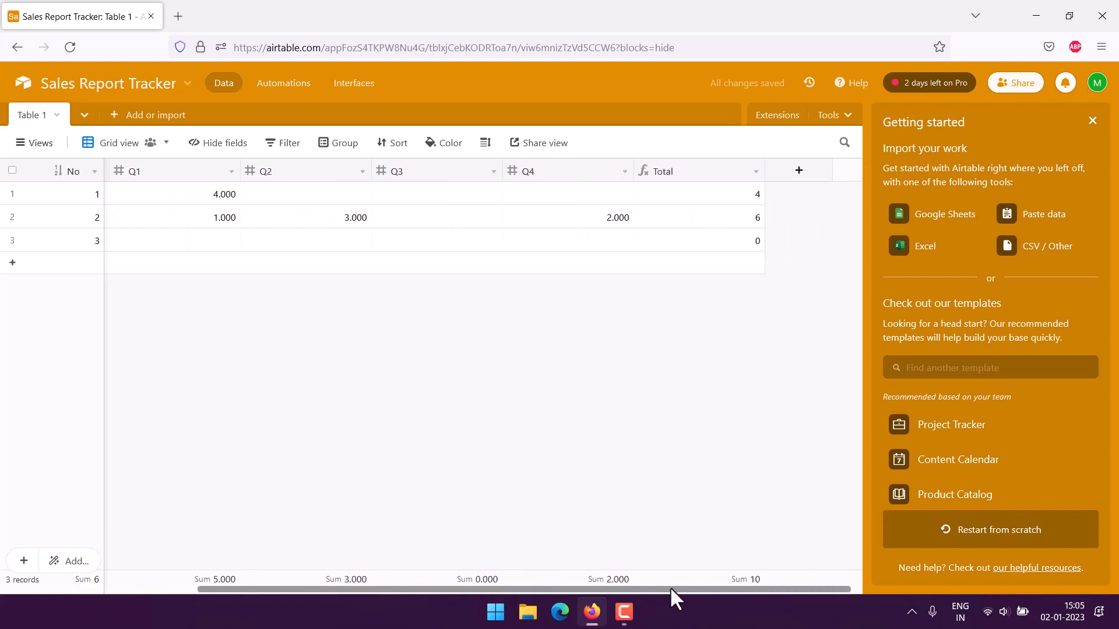
{"action": "left_click_drag", "start_coordinate": [665, 586], "coordinate": [454, 589]}
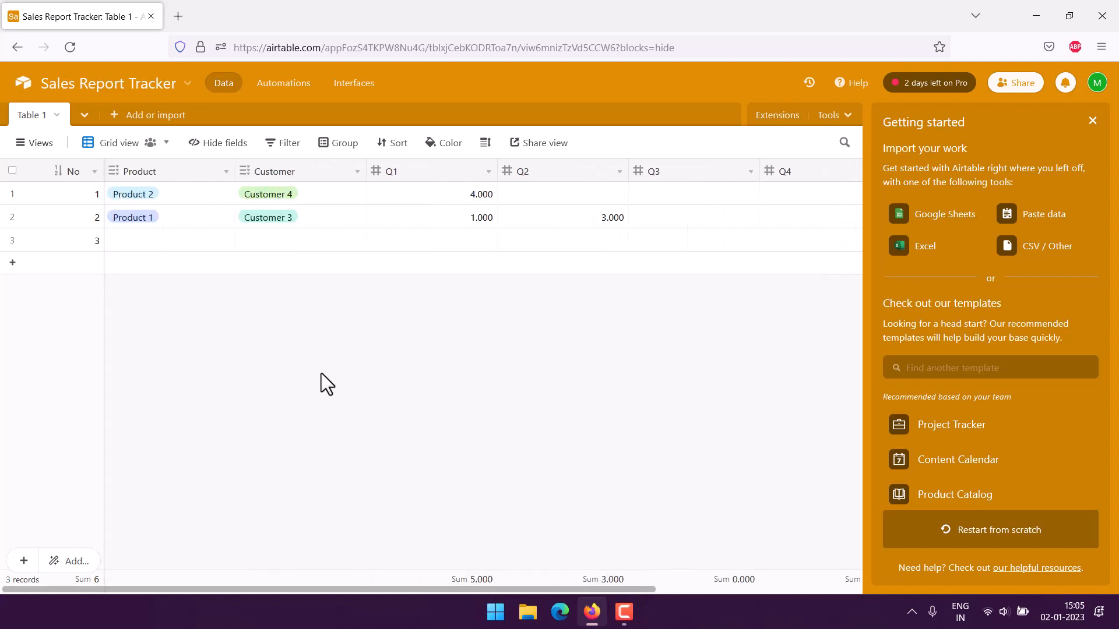
Step: Assign both Product 2 and Product 4 to the Product field of the third record
{"action": "left_click", "coordinate": [175, 239]}
{"action": "left_click", "coordinate": [227, 239]}
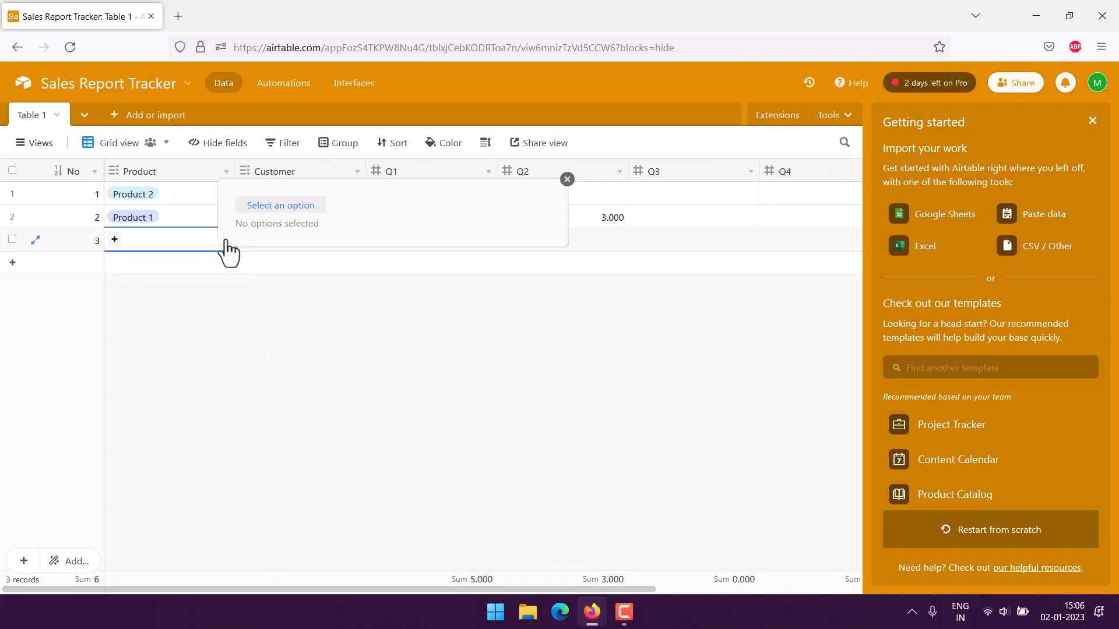
{"action": "left_click", "coordinate": [292, 218]}
{"action": "left_click", "coordinate": [285, 262]}
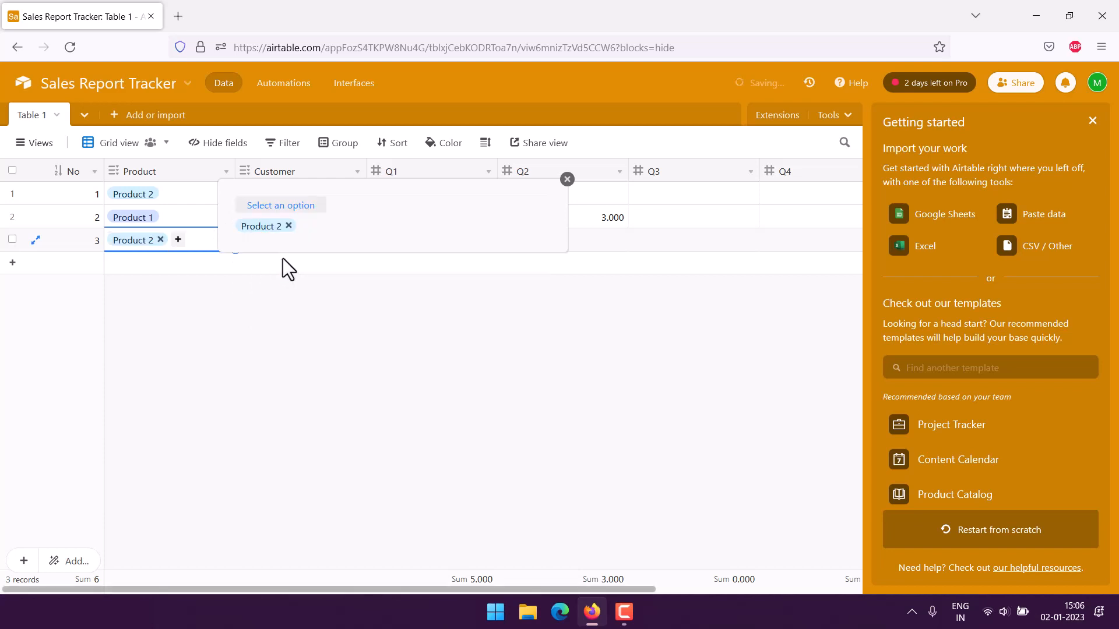
{"action": "left_click", "coordinate": [293, 210]}
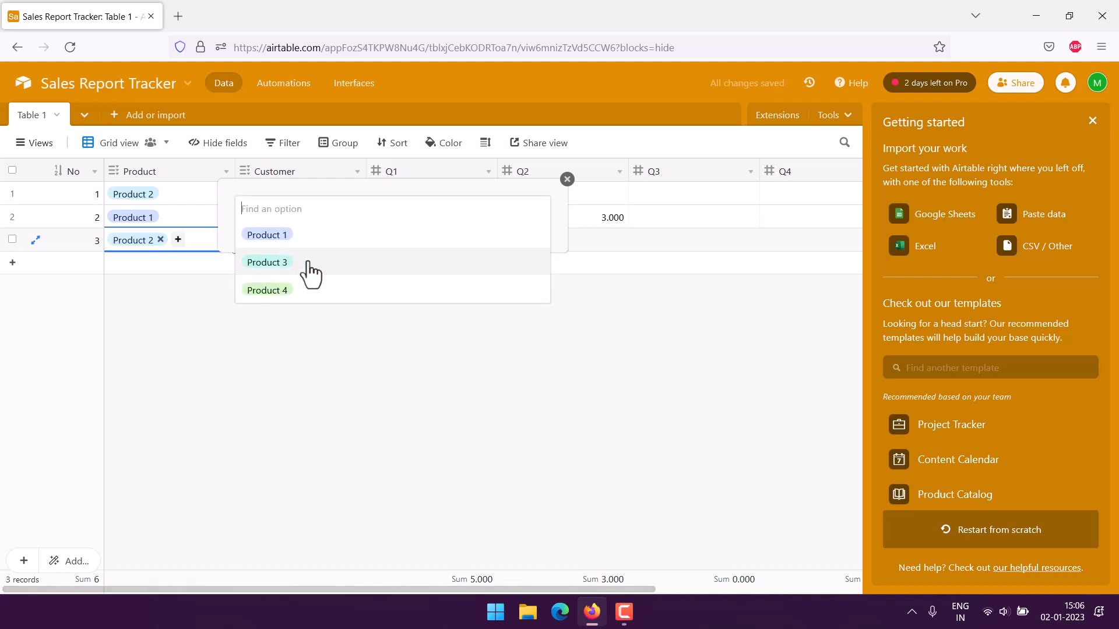
{"action": "left_click", "coordinate": [283, 291]}
{"action": "left_click", "coordinate": [210, 295]}
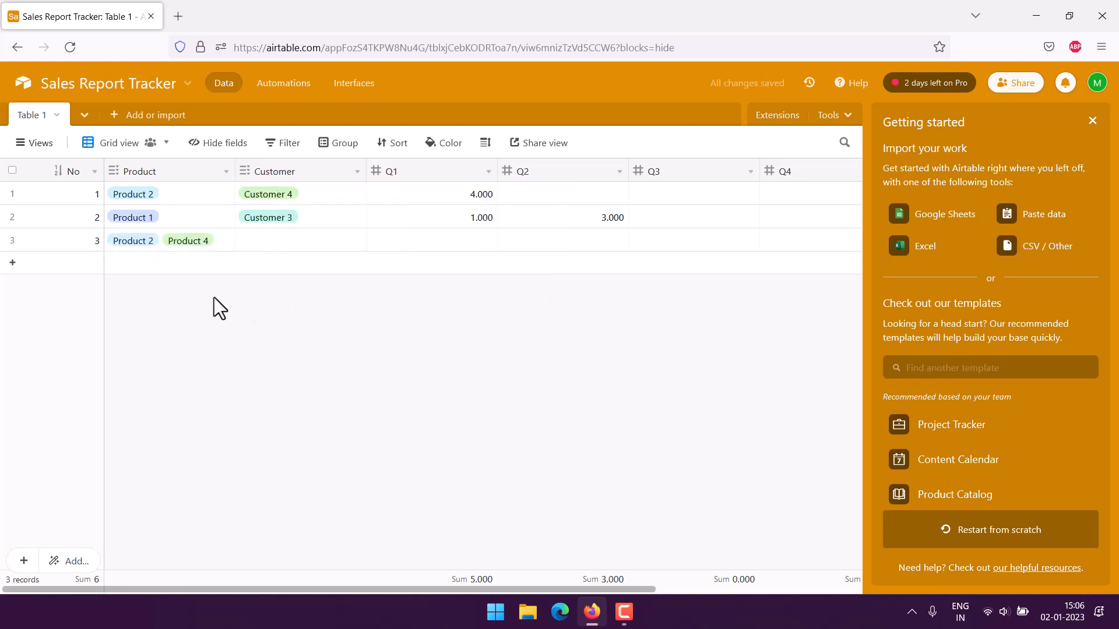
Step: Assign Others, Customer 2 and Customer 3 to the third record's Customer field and widen the Customer column to fit them
{"action": "left_click", "coordinate": [276, 240]}
{"action": "left_click", "coordinate": [359, 240]}
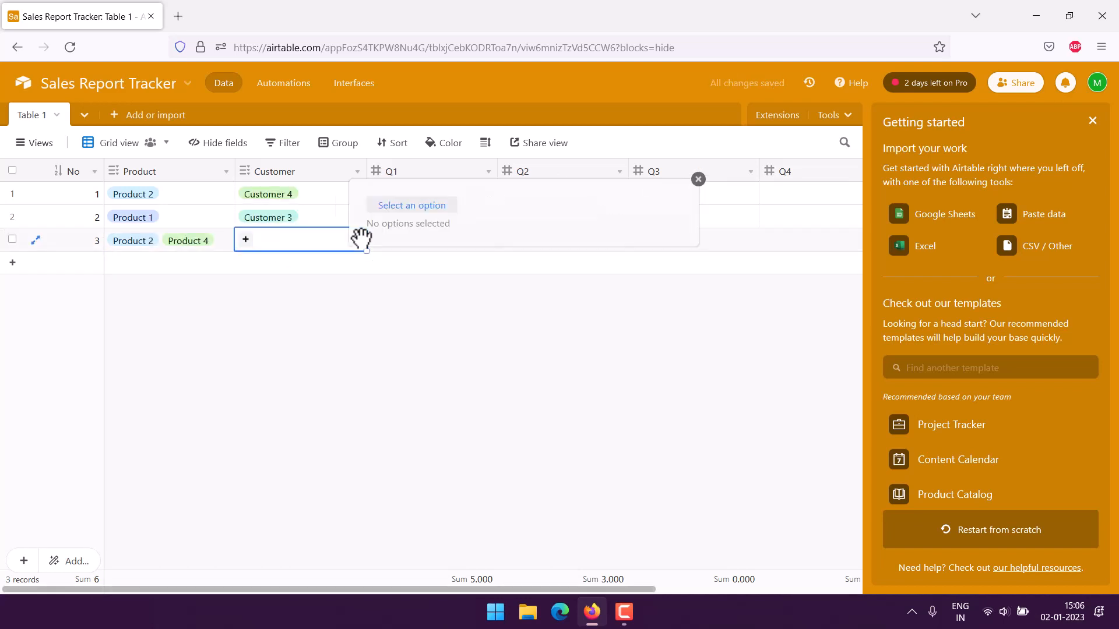
{"action": "left_click", "coordinate": [427, 211]}
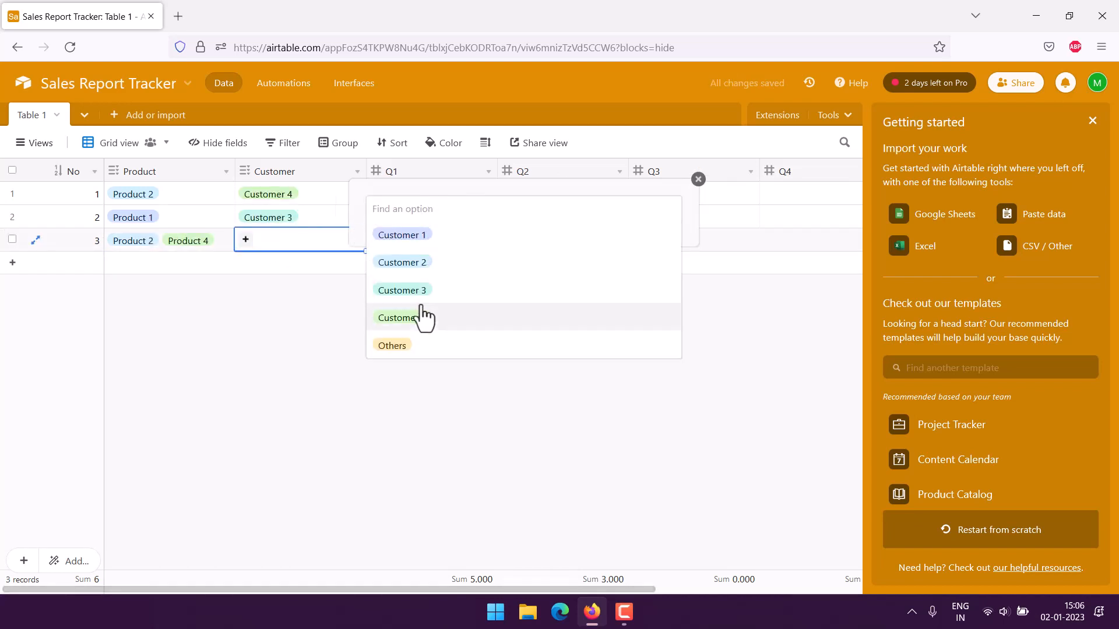
{"action": "left_click", "coordinate": [399, 347]}
{"action": "left_click", "coordinate": [429, 213]}
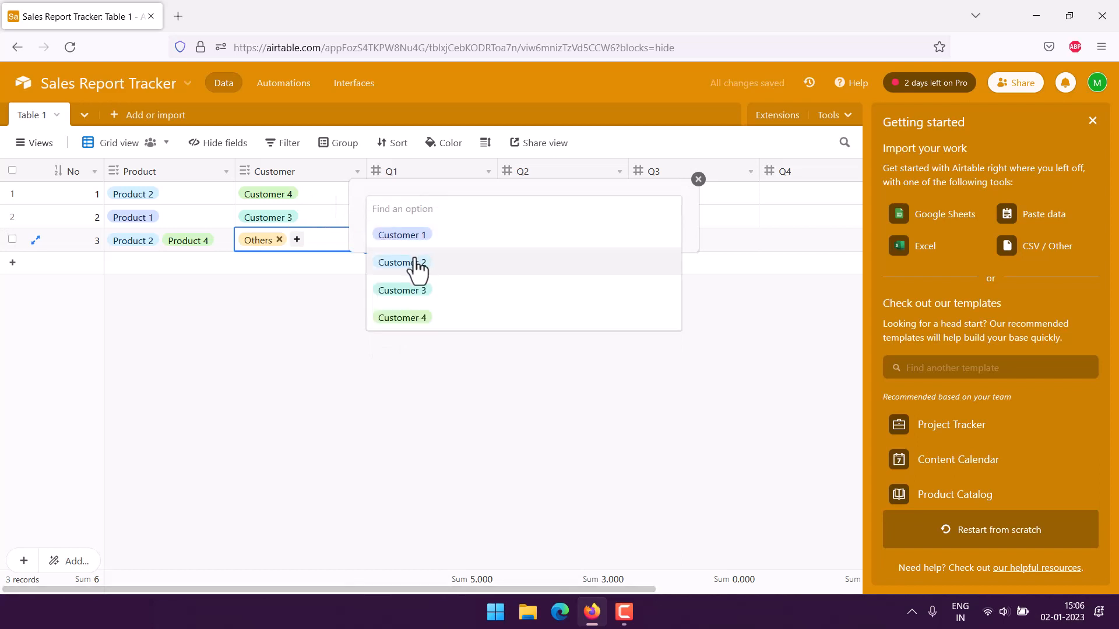
{"action": "left_click", "coordinate": [414, 262]}
{"action": "left_click", "coordinate": [440, 212]}
{"action": "left_click", "coordinate": [413, 269]}
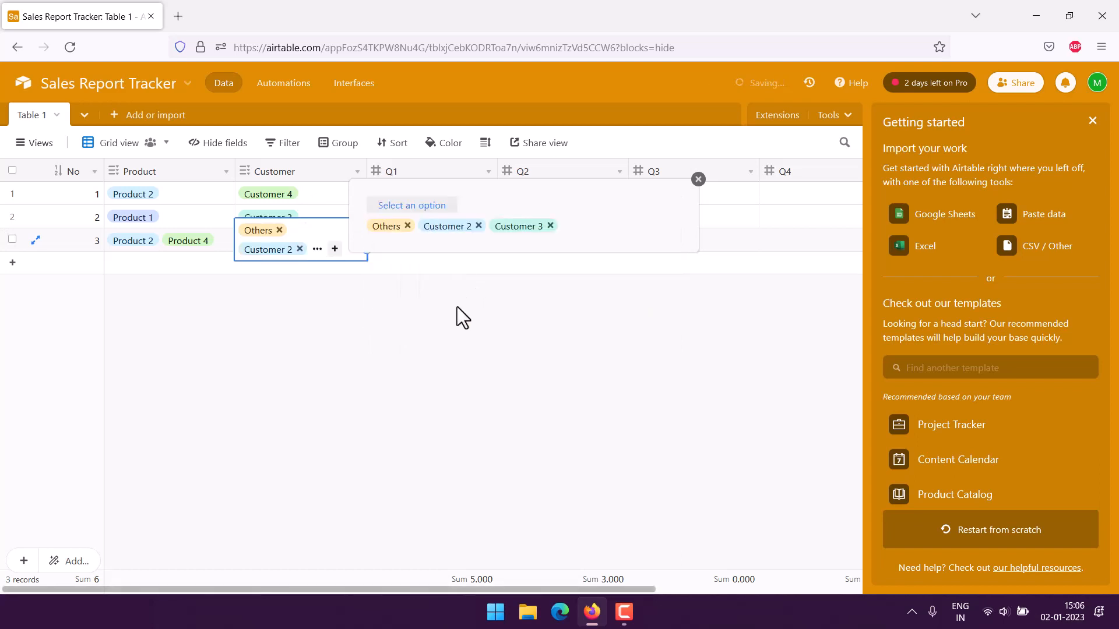
{"action": "left_click", "coordinate": [455, 306]}
{"action": "left_click_drag", "start_coordinate": [367, 169], "coordinate": [415, 169]}
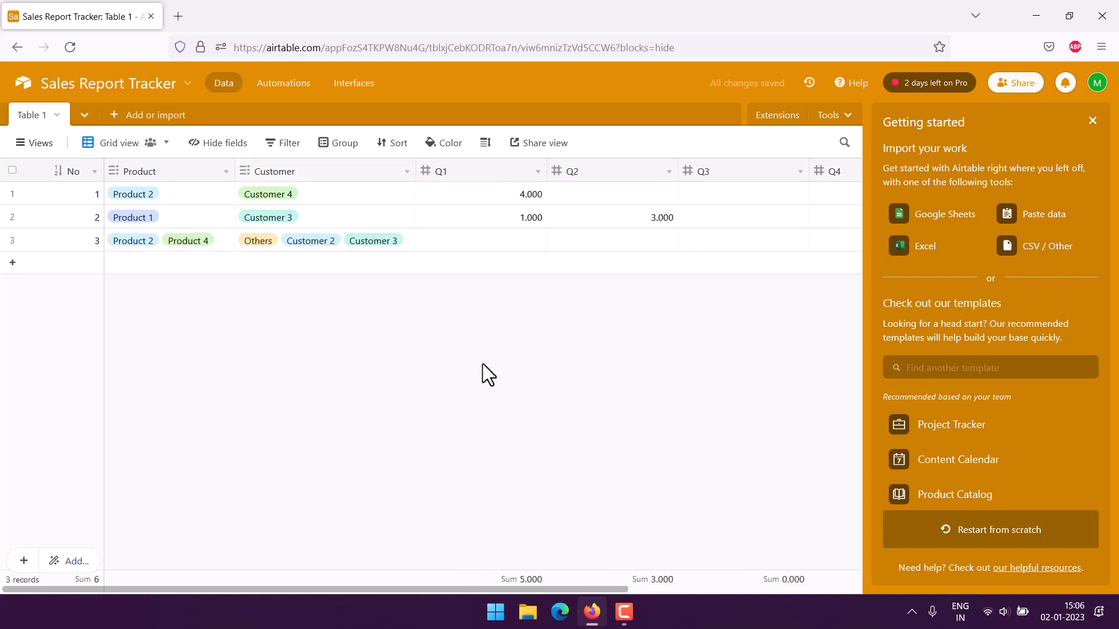
Step: Fill in the third record's quarterly sales with 5 for Q2, 2 for Q3 and 1 for Q4
{"action": "left_click", "coordinate": [613, 237]}
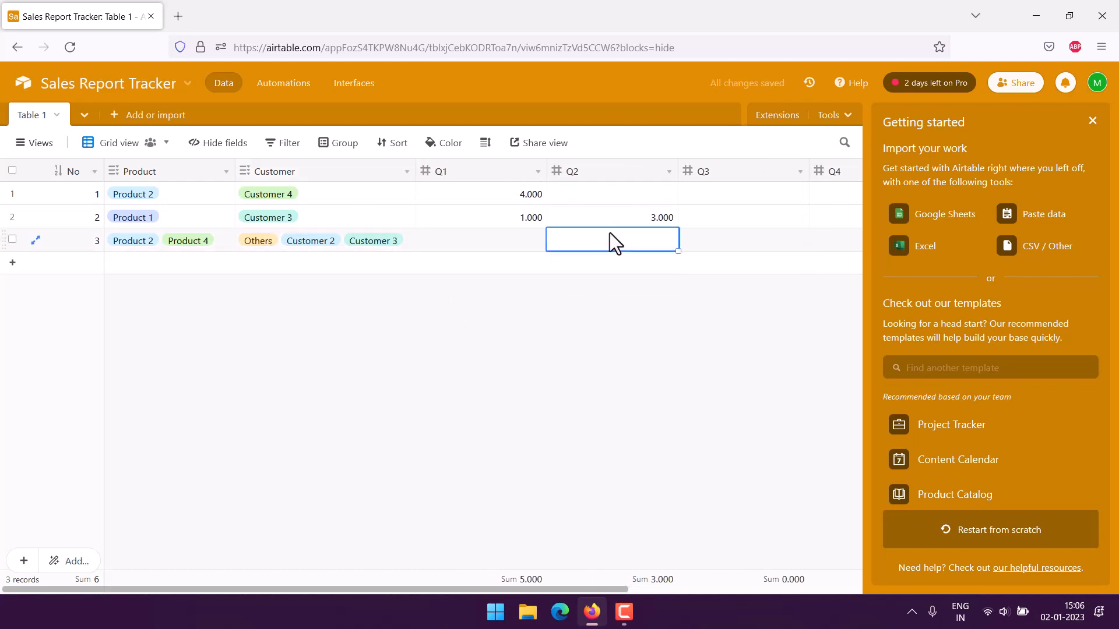
{"action": "type", "text": "5"}
{"action": "left_click", "coordinate": [768, 240]}
{"action": "type", "text": "2"}
{"action": "left_click", "coordinate": [852, 243]}
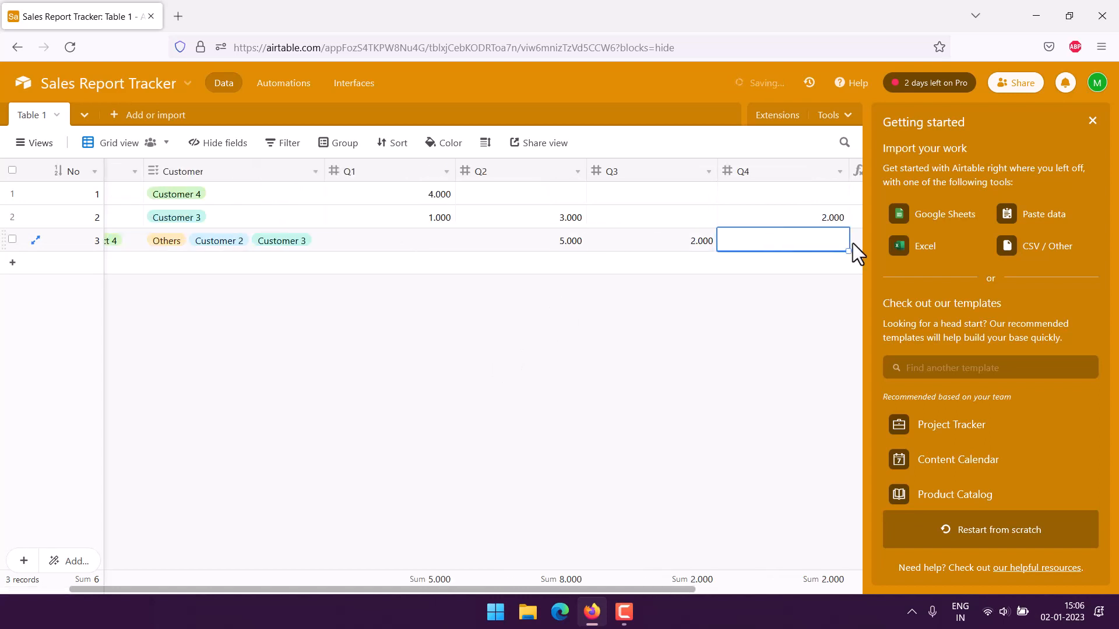
{"action": "type", "text": "1"}
{"action": "left_click", "coordinate": [758, 310]}
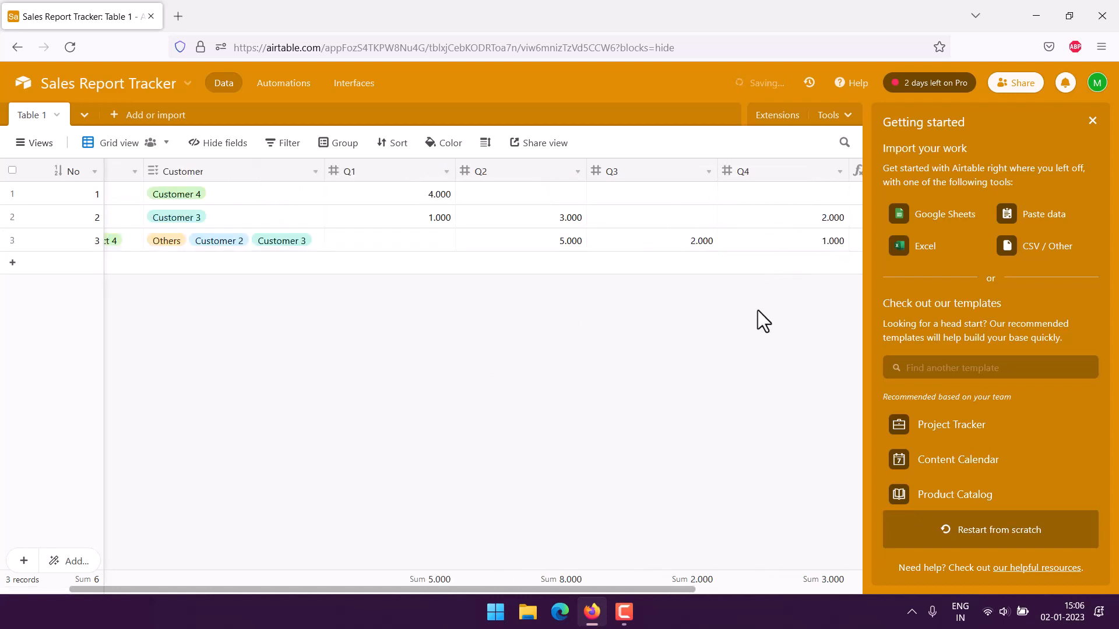
{"action": "left_click_drag", "start_coordinate": [476, 589], "coordinate": [274, 589]}
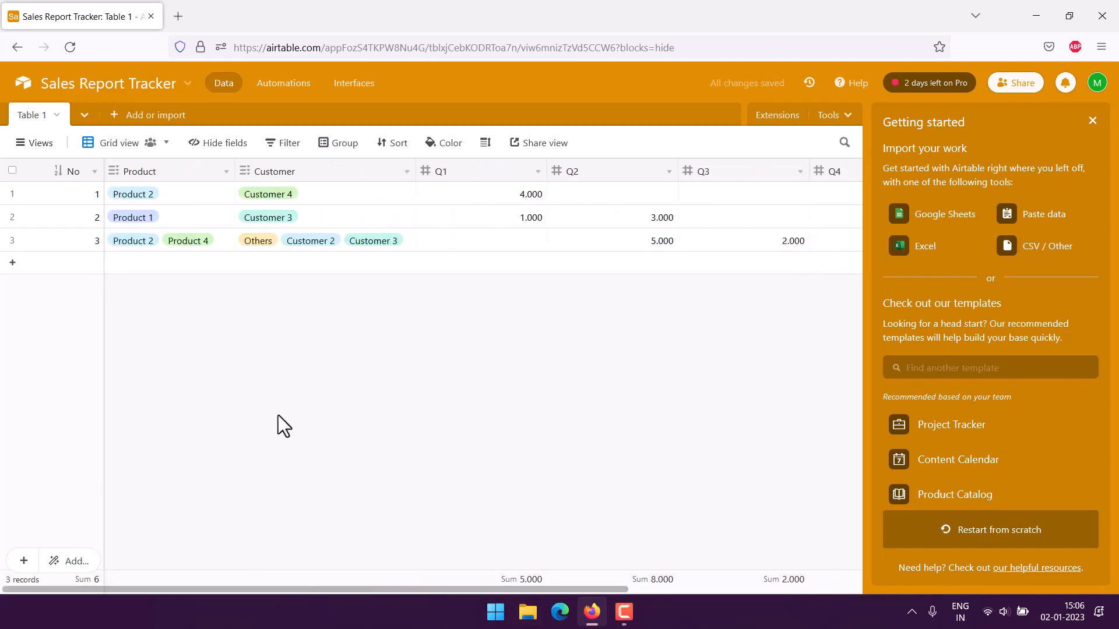
Step: Create a Form view named Sales Tracker with Personal editing permission and look through its fields
{"action": "left_click", "coordinate": [30, 144]}
{"action": "left_click", "coordinate": [63, 337]}
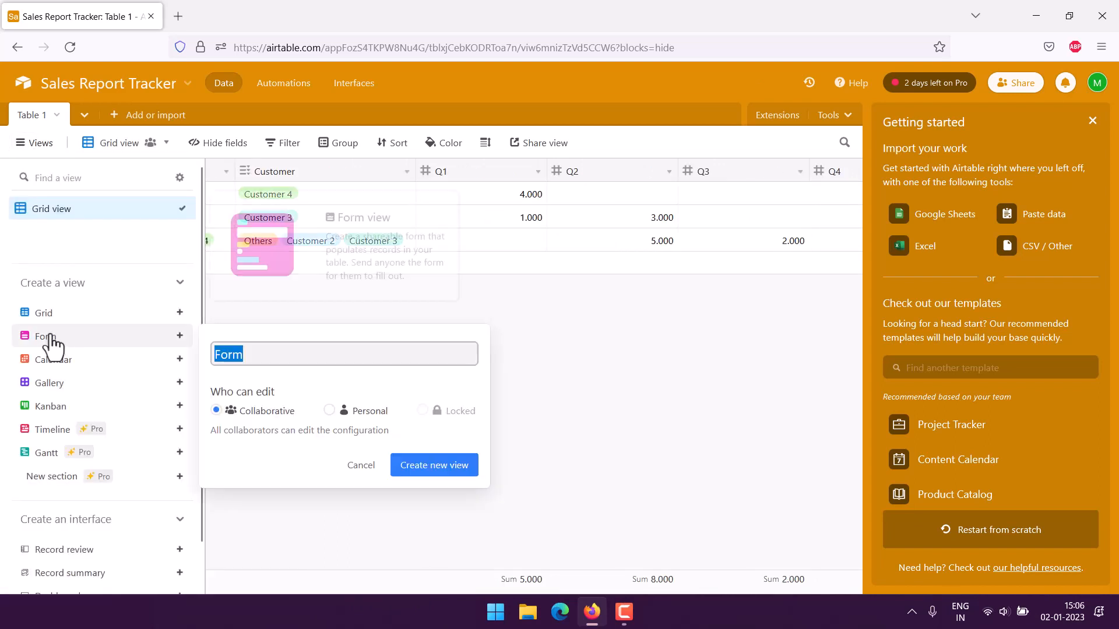
{"action": "left_click", "coordinate": [329, 410]}
{"action": "left_click_drag", "start_coordinate": [244, 356], "coordinate": [197, 350]}
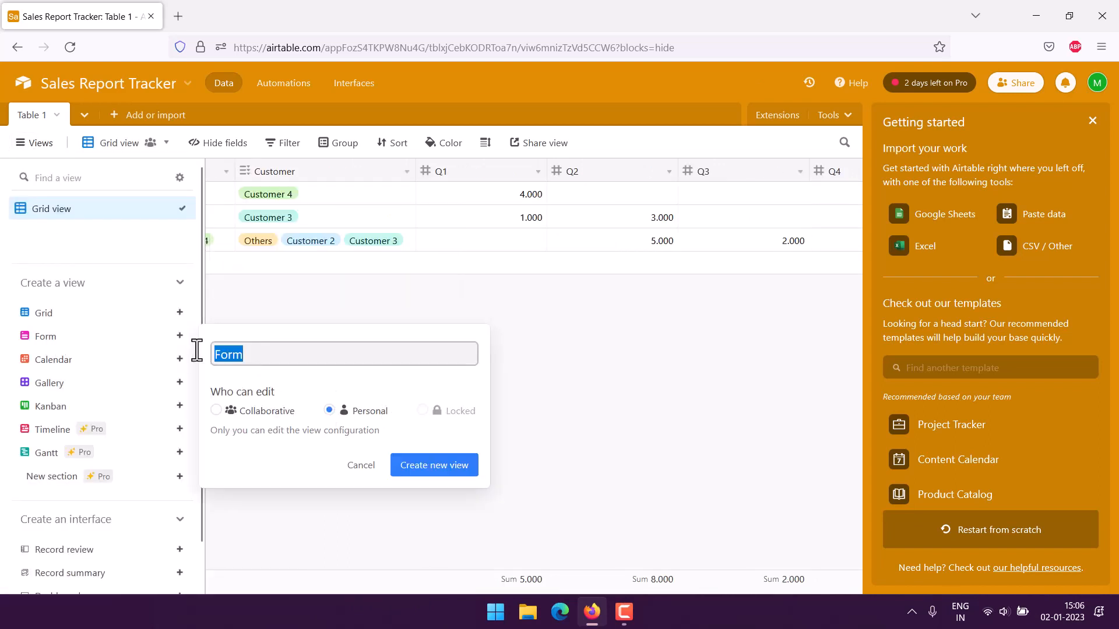
{"action": "type", "text": "Sales Tracker"}
{"action": "left_click", "coordinate": [438, 465]}
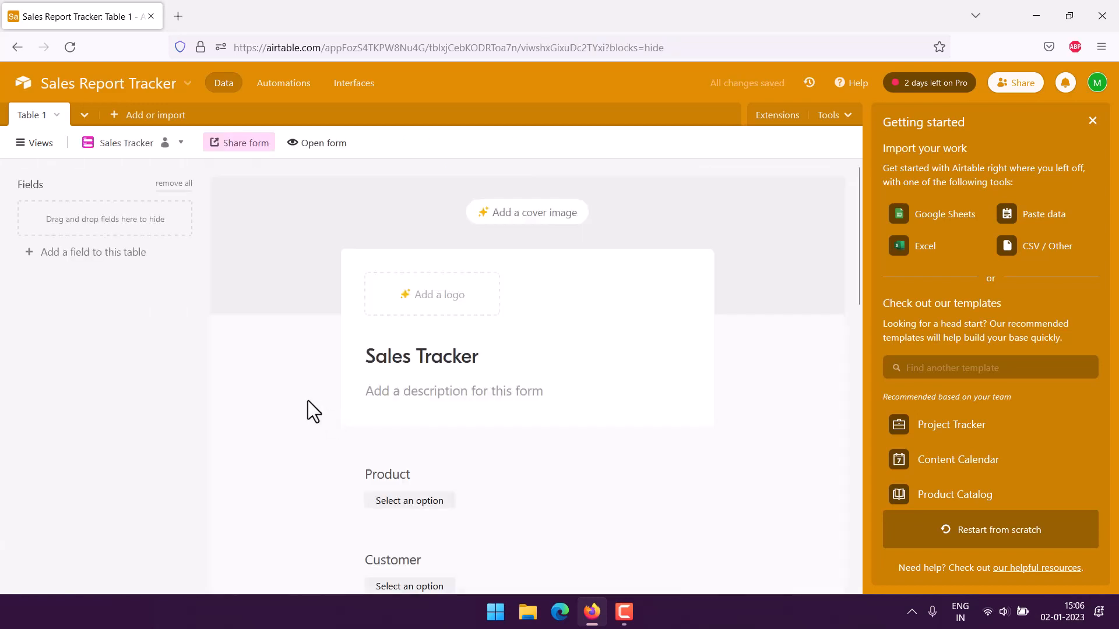
{"action": "scroll", "coordinate": [306, 393], "scroll_direction": "down", "scroll_amount": 10}
{"action": "scroll", "coordinate": [305, 390], "scroll_direction": "up", "scroll_amount": 5}
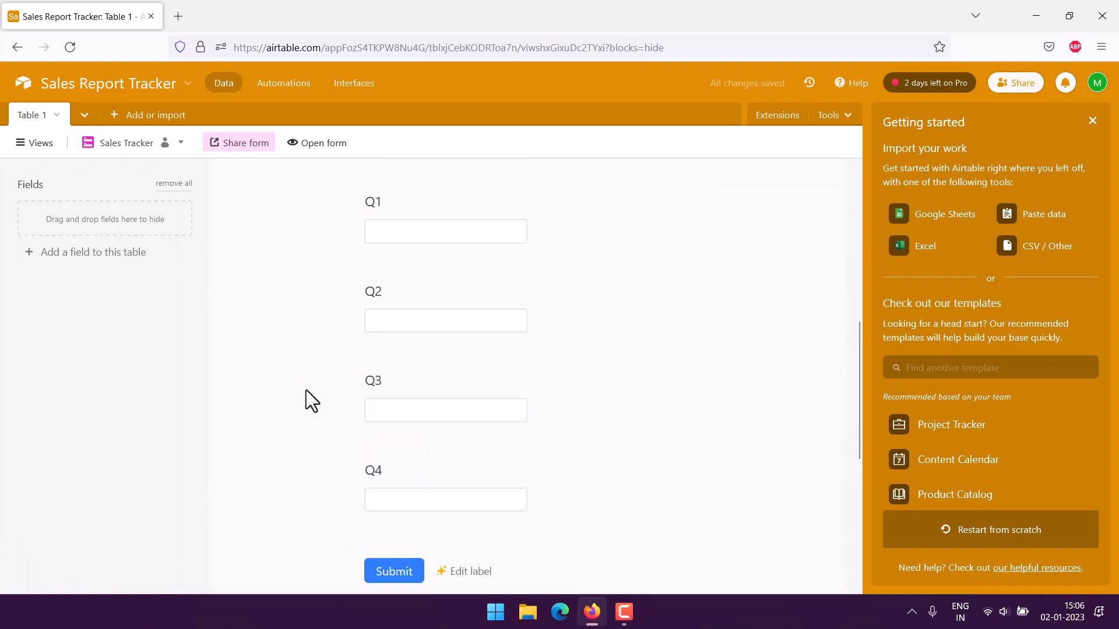
{"action": "scroll", "coordinate": [303, 389], "scroll_direction": "down", "scroll_amount": 3}
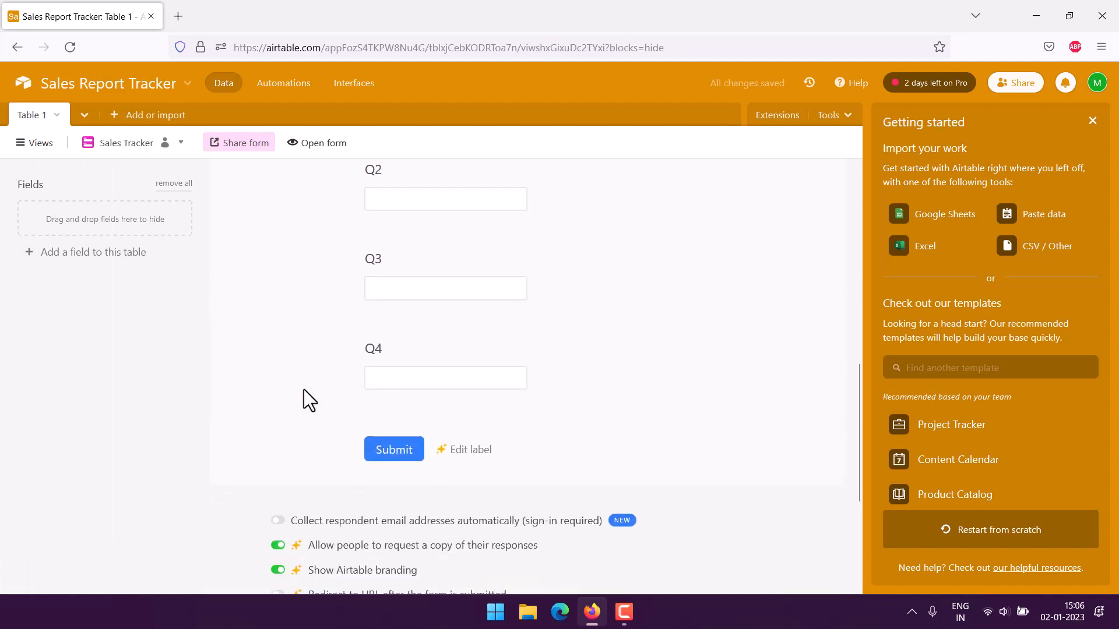
Step: Open the live version of the Sales Tracker form for data entry
{"action": "scroll", "coordinate": [303, 389], "scroll_direction": "up", "scroll_amount": 3}
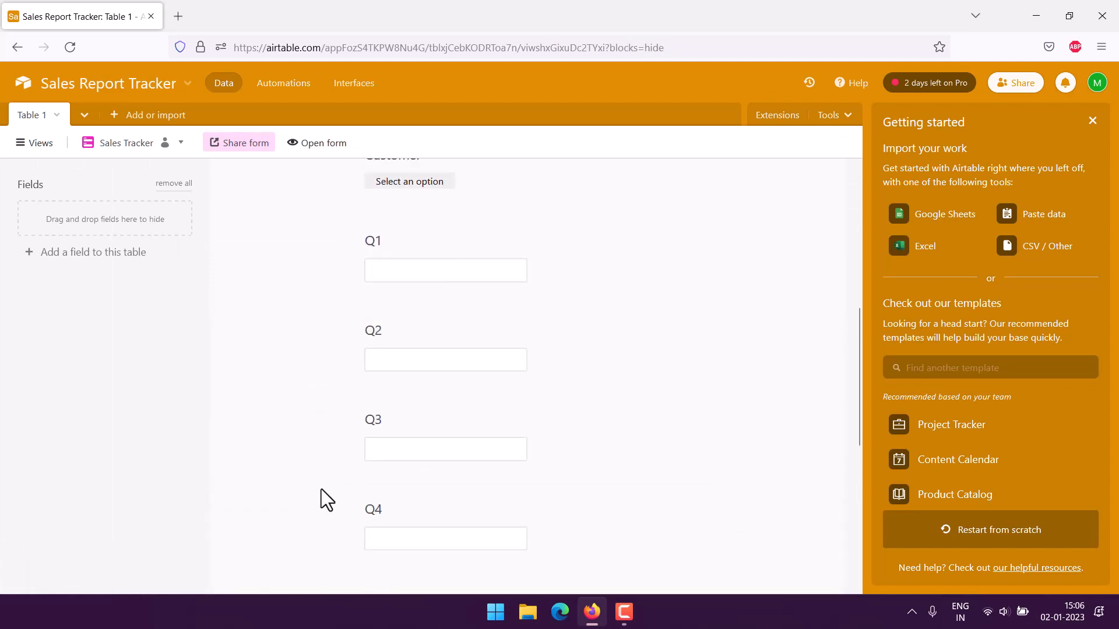
{"action": "scroll", "coordinate": [321, 487], "scroll_direction": "up", "scroll_amount": 3}
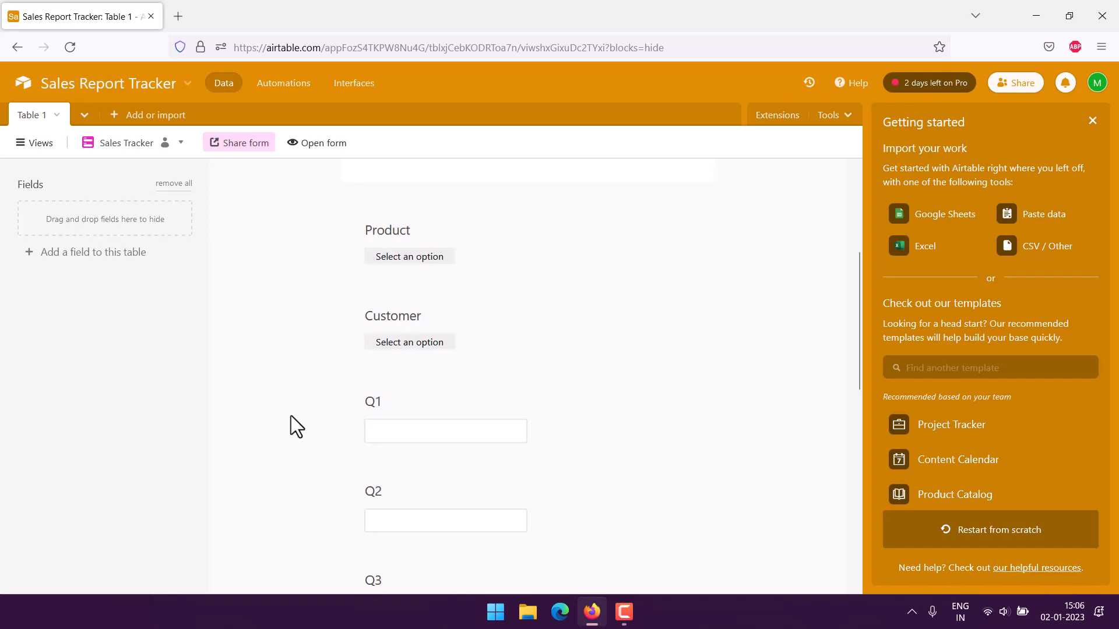
{"action": "scroll", "coordinate": [291, 415], "scroll_direction": "down", "scroll_amount": 4}
{"action": "scroll", "coordinate": [291, 414], "scroll_direction": "up", "scroll_amount": 2}
{"action": "scroll", "coordinate": [292, 415], "scroll_direction": "up", "scroll_amount": 2}
{"action": "left_click", "coordinate": [301, 149]}
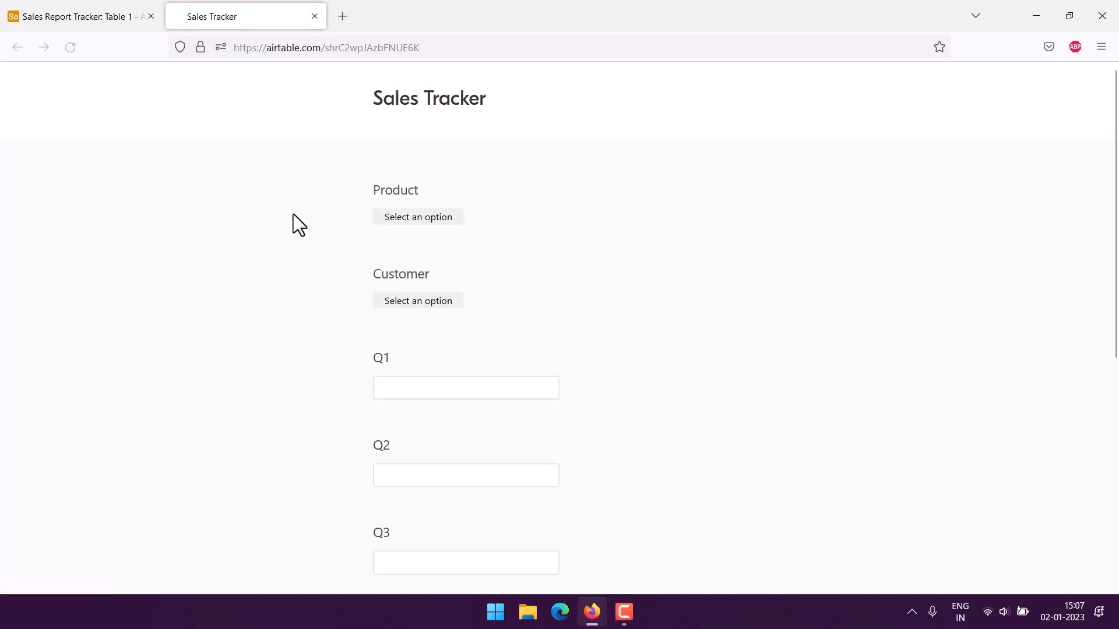
Step: Select Product 4 as the form's Product and both Customer 1 and Others as its Customer
{"action": "left_click", "coordinate": [426, 220]}
{"action": "left_click", "coordinate": [414, 329]}
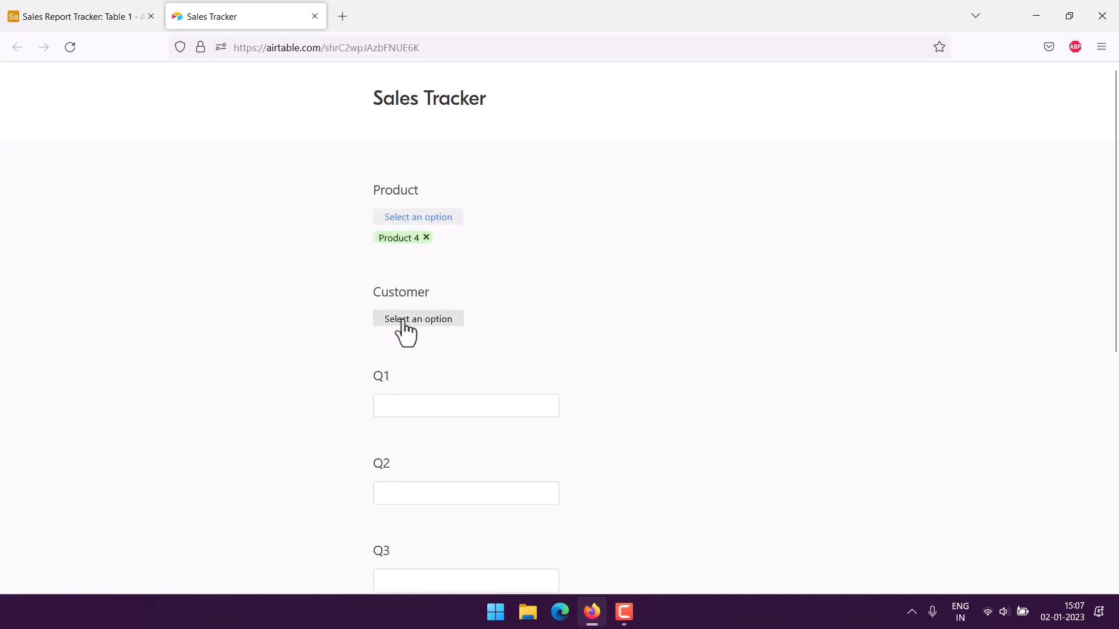
{"action": "left_click", "coordinate": [423, 319]}
{"action": "left_click", "coordinate": [420, 350]}
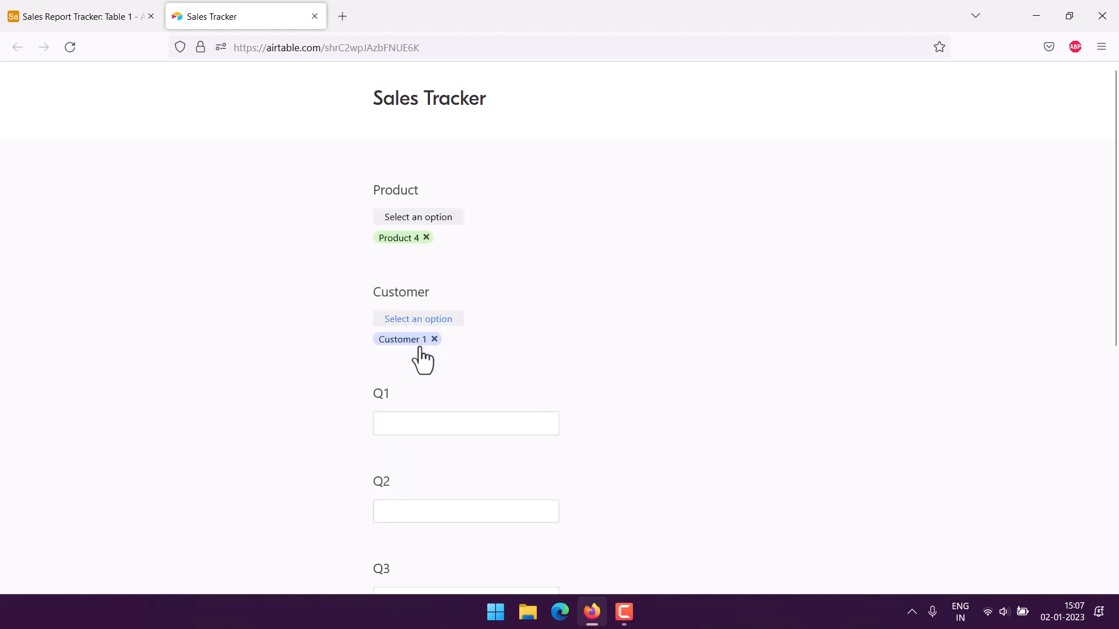
{"action": "left_click", "coordinate": [417, 320]}
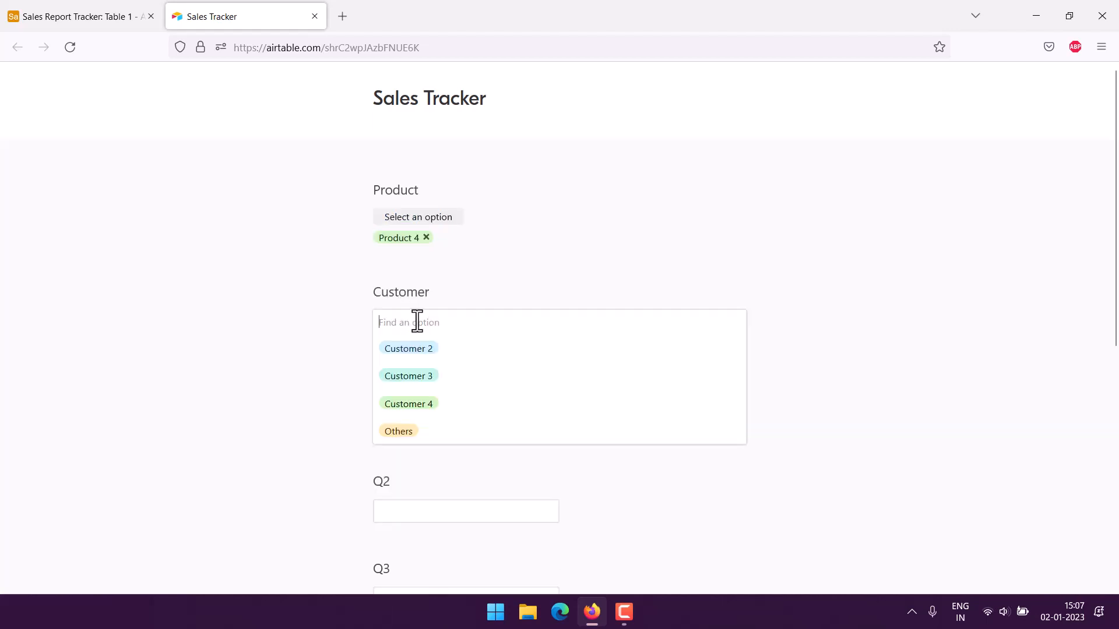
{"action": "left_click", "coordinate": [396, 430]}
Step: Enter 2 for Q1, 5 for Q2, 2 for Q3 and 2 for Q4 in the form and submit it
{"action": "scroll", "coordinate": [316, 350], "scroll_direction": "down", "scroll_amount": 3}
{"action": "left_click", "coordinate": [400, 268]}
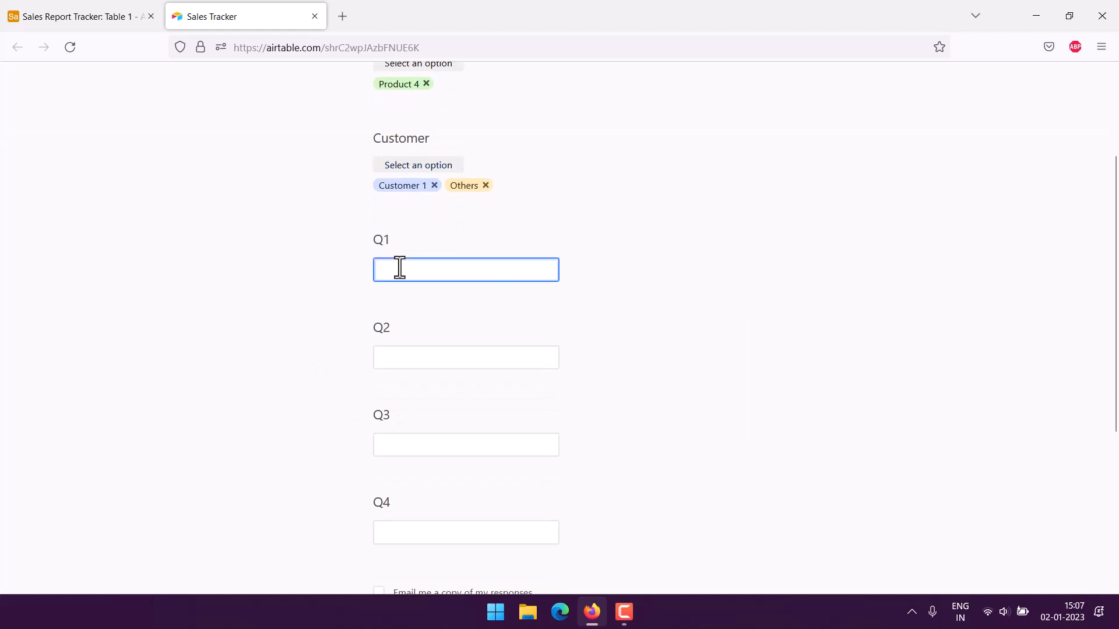
{"action": "type", "text": "2"}
{"action": "left_click", "coordinate": [427, 355]}
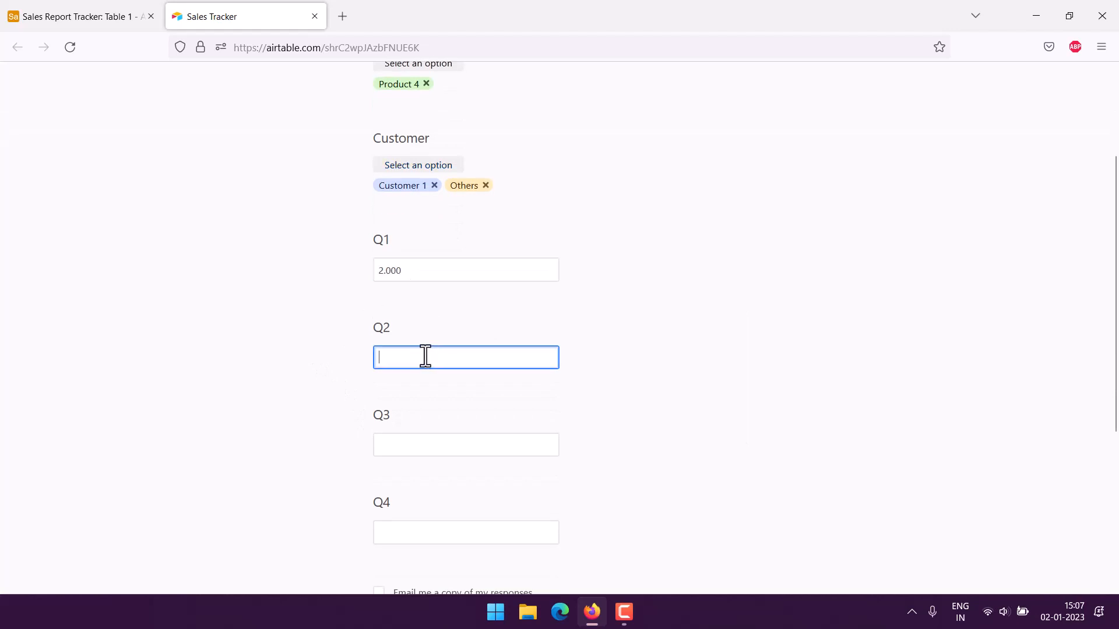
{"action": "type", "text": "5"}
{"action": "left_click", "coordinate": [431, 443]}
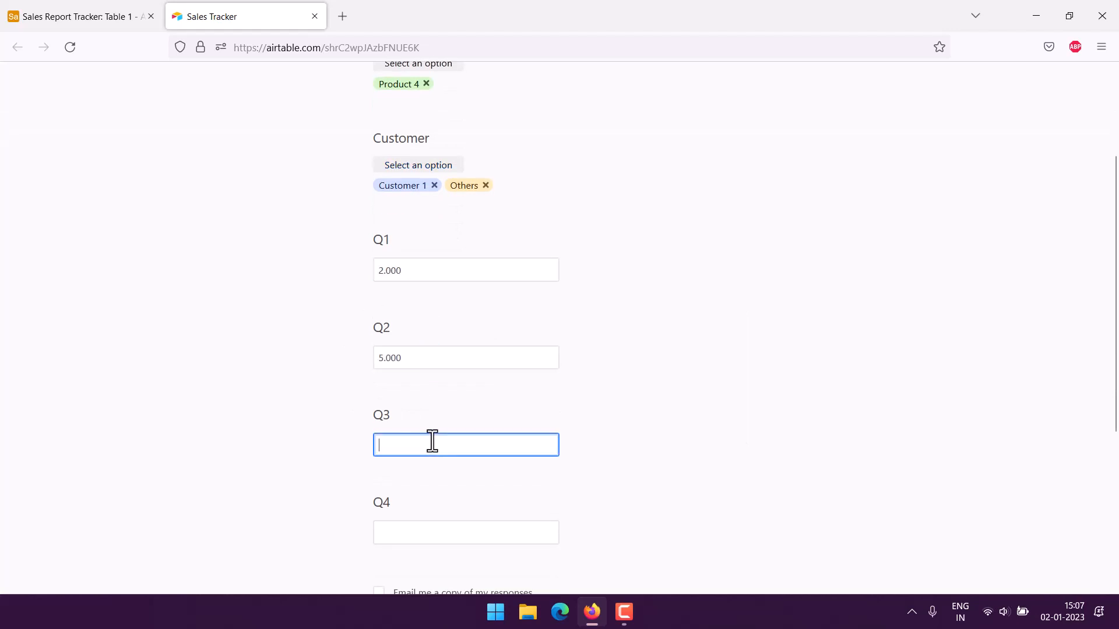
{"action": "type", "text": "2"}
{"action": "scroll", "coordinate": [446, 437], "scroll_direction": "down", "scroll_amount": 2}
{"action": "left_click", "coordinate": [399, 373]}
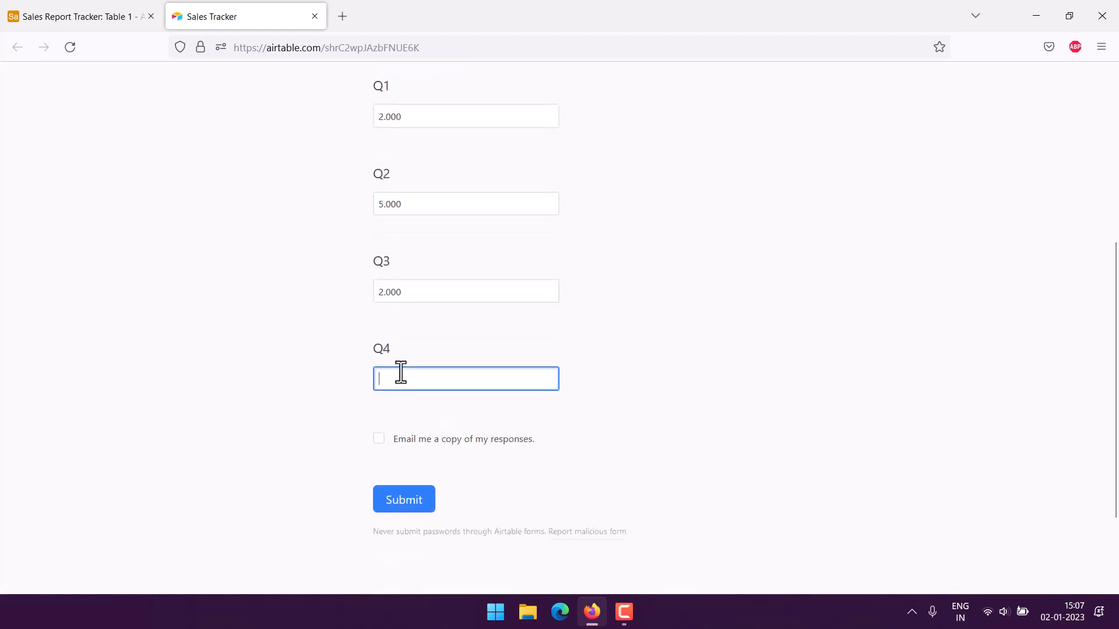
{"action": "type", "text": "2"}
{"action": "left_click", "coordinate": [312, 358]}
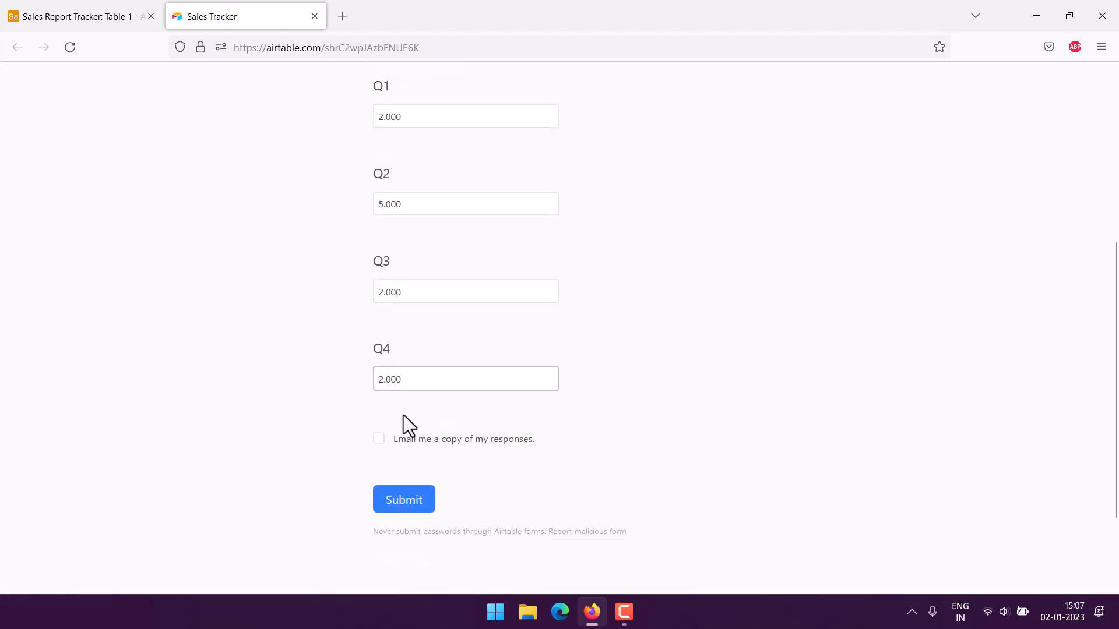
{"action": "left_click", "coordinate": [415, 500]}
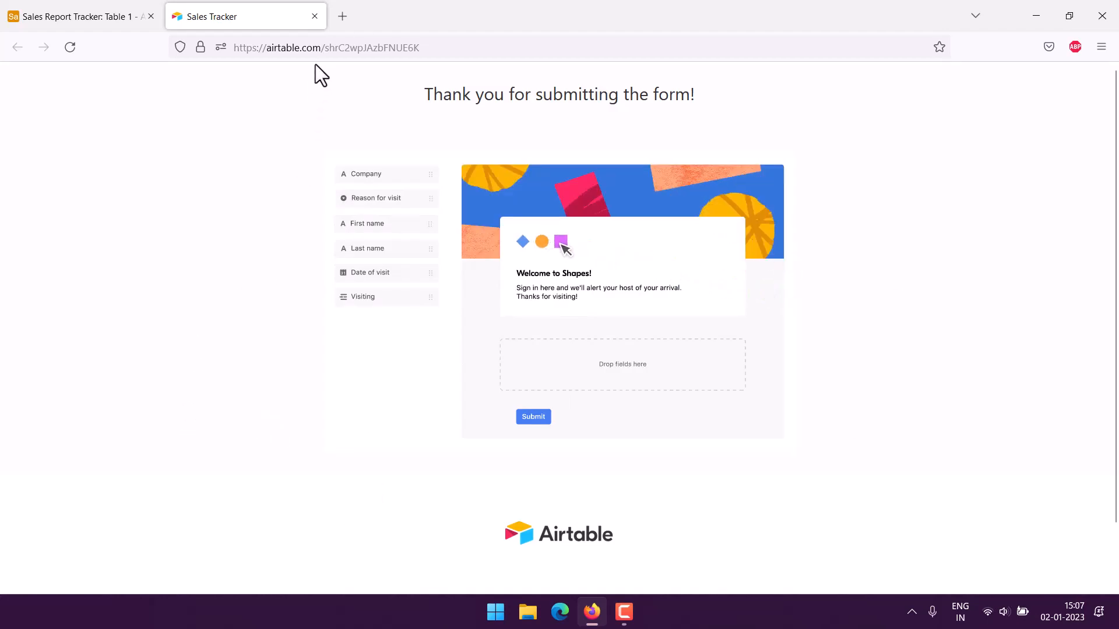
Step: Close the submitted form, switch the table back to Grid view and hide the views list to check the records
{"action": "left_click", "coordinate": [315, 16]}
{"action": "left_click", "coordinate": [29, 143]}
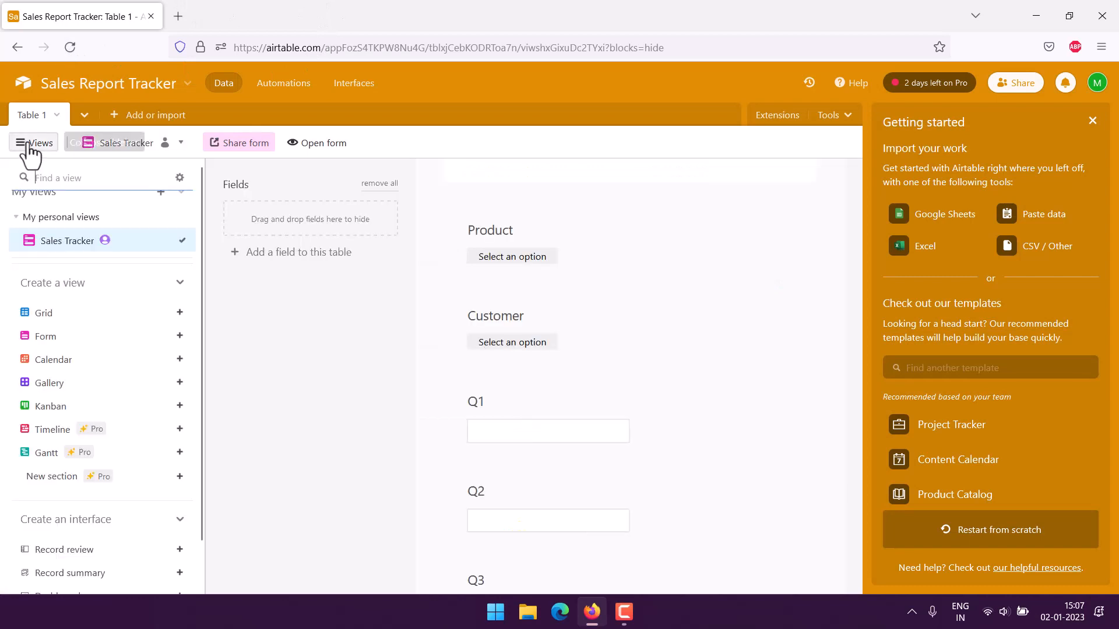
{"action": "scroll", "coordinate": [154, 239], "scroll_direction": "up", "scroll_amount": 2}
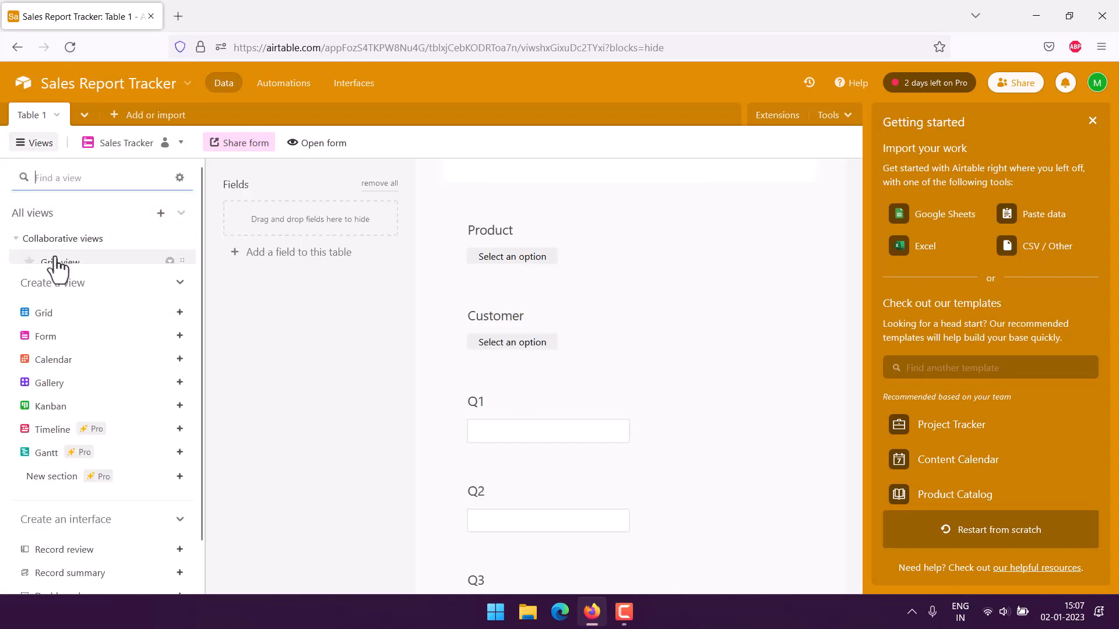
{"action": "left_click", "coordinate": [55, 262]}
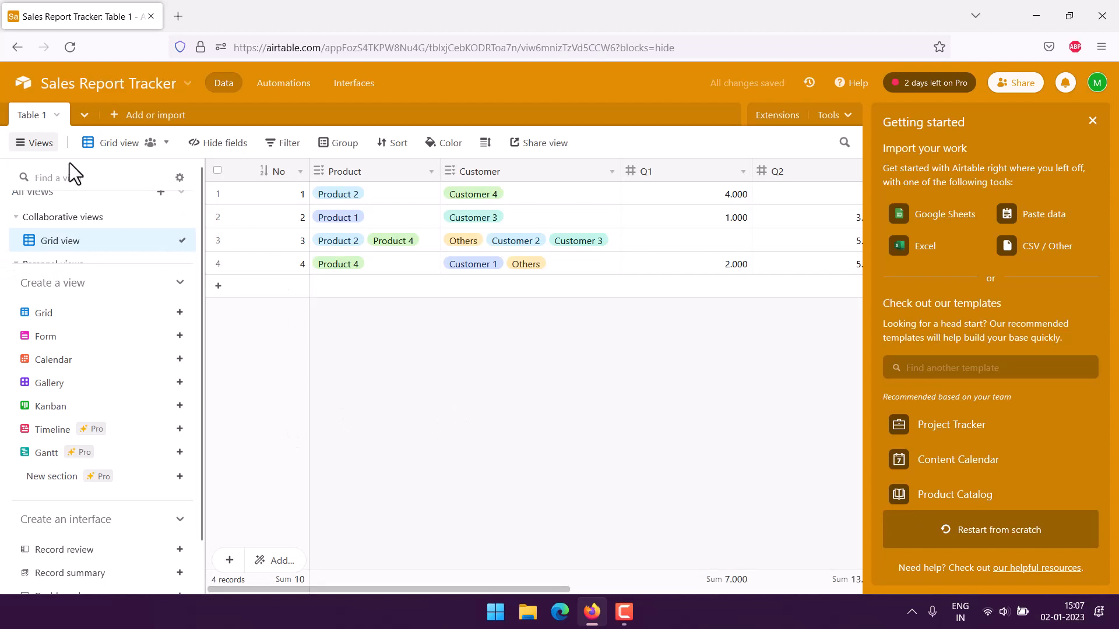
{"action": "left_click", "coordinate": [35, 146]}
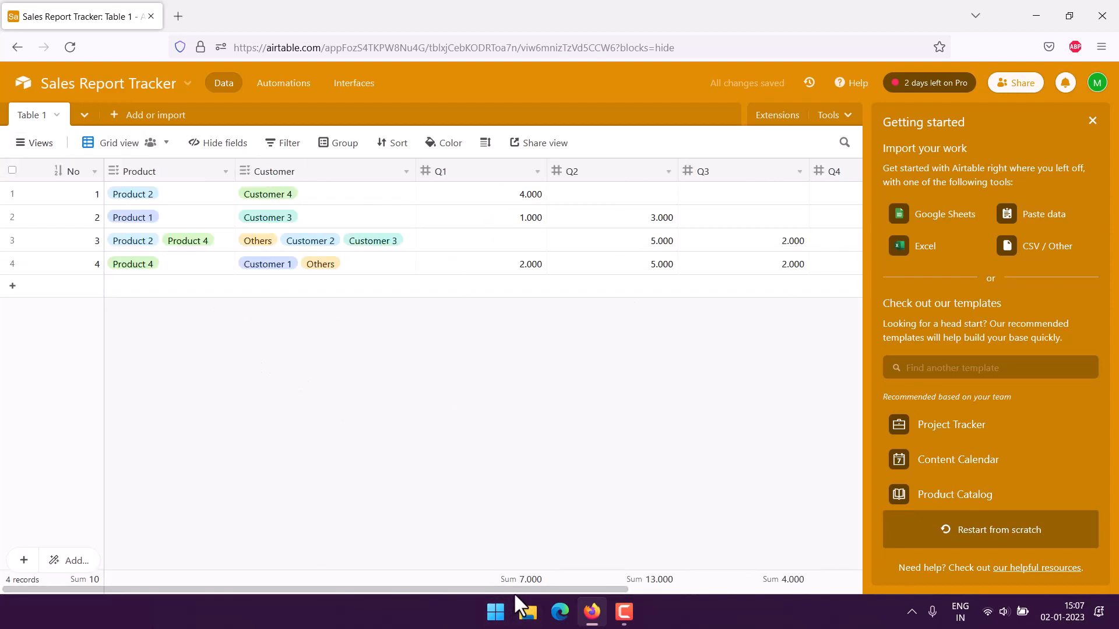
{"action": "mouse_move", "coordinate": [515, 588]}
{"action": "left_mouse_down"}
{"action": "mouse_move", "coordinate": [697, 592]}
{"action": "mouse_move", "coordinate": [515, 590]}
{"action": "left_mouse_up"}
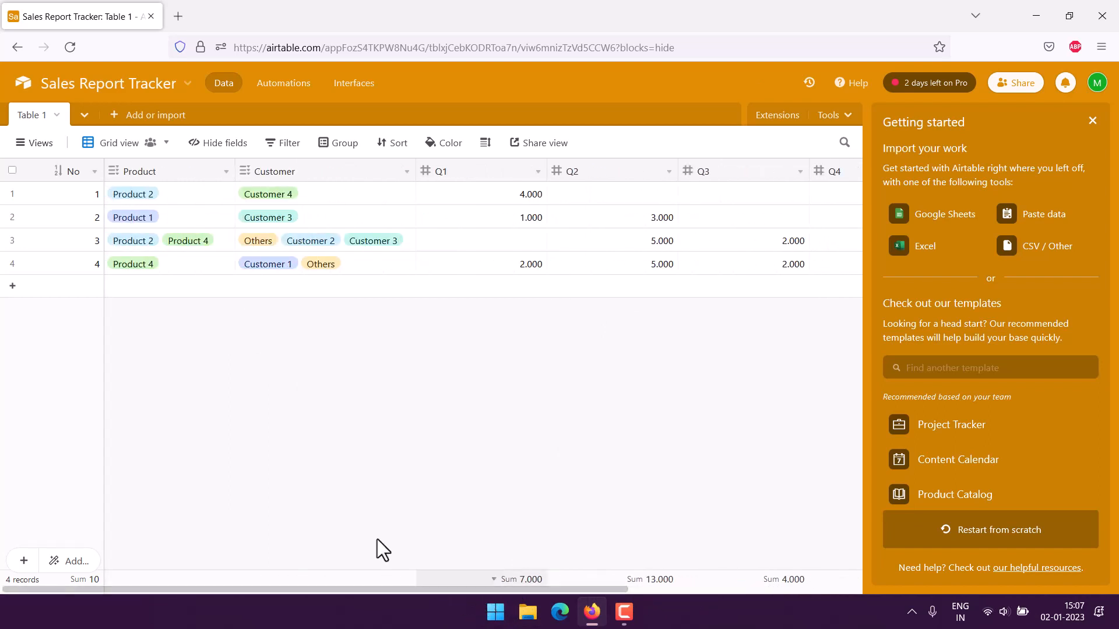